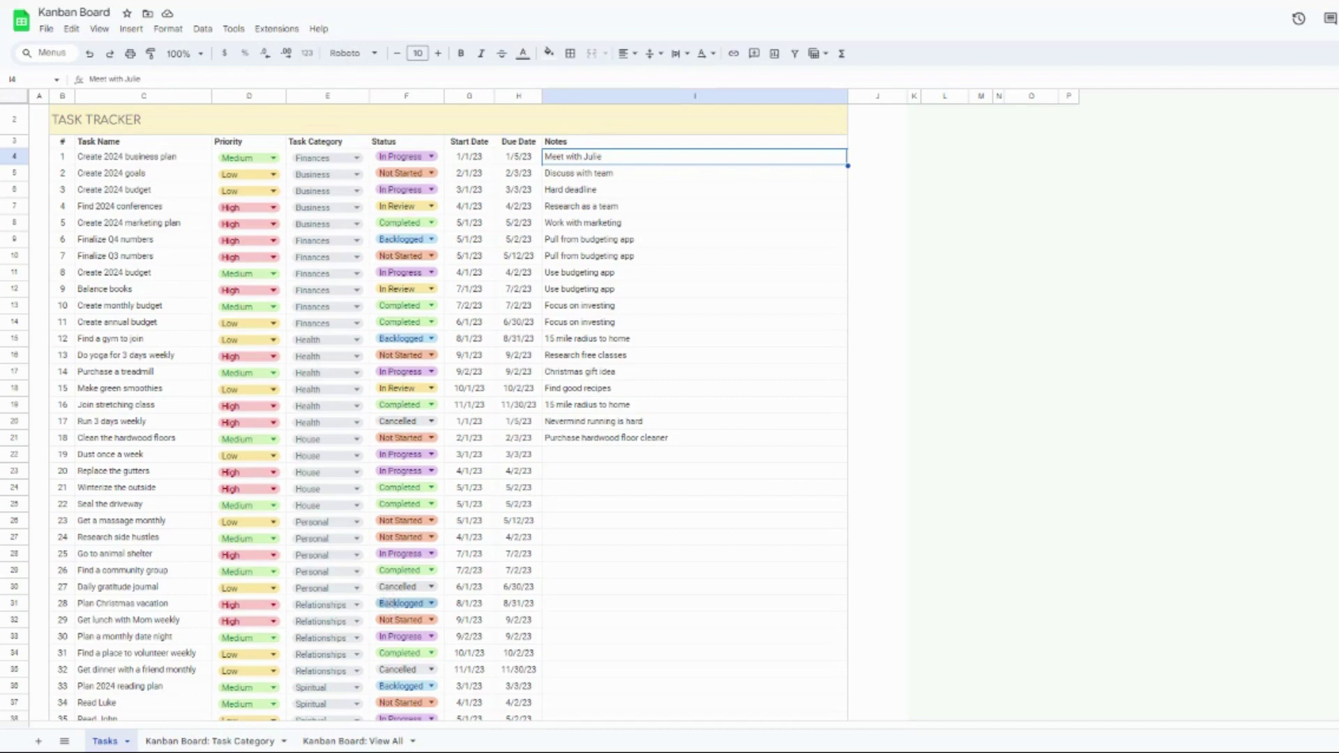
# Scroll through the Tasks sheet and select the task names in C4:C48
pyautogui.scroll(-7, 204, 352)
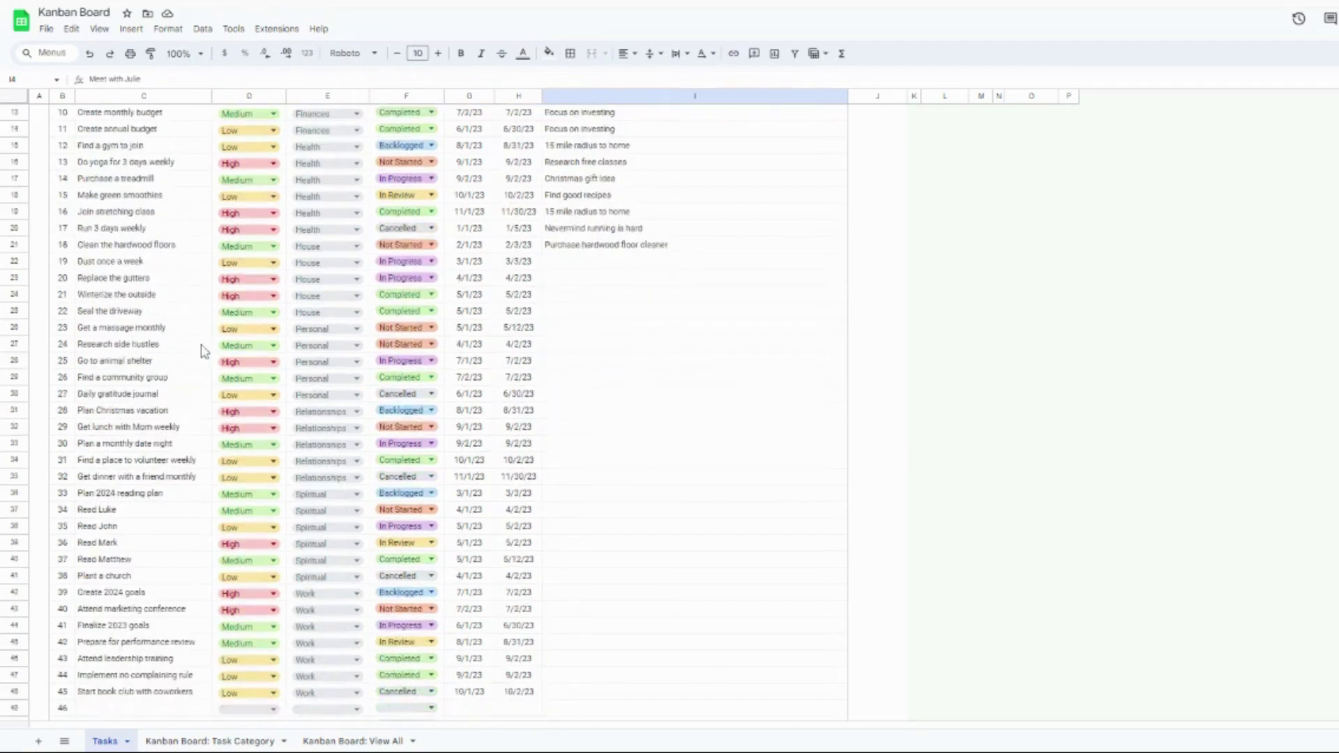
pyautogui.scroll(7, 200, 418)
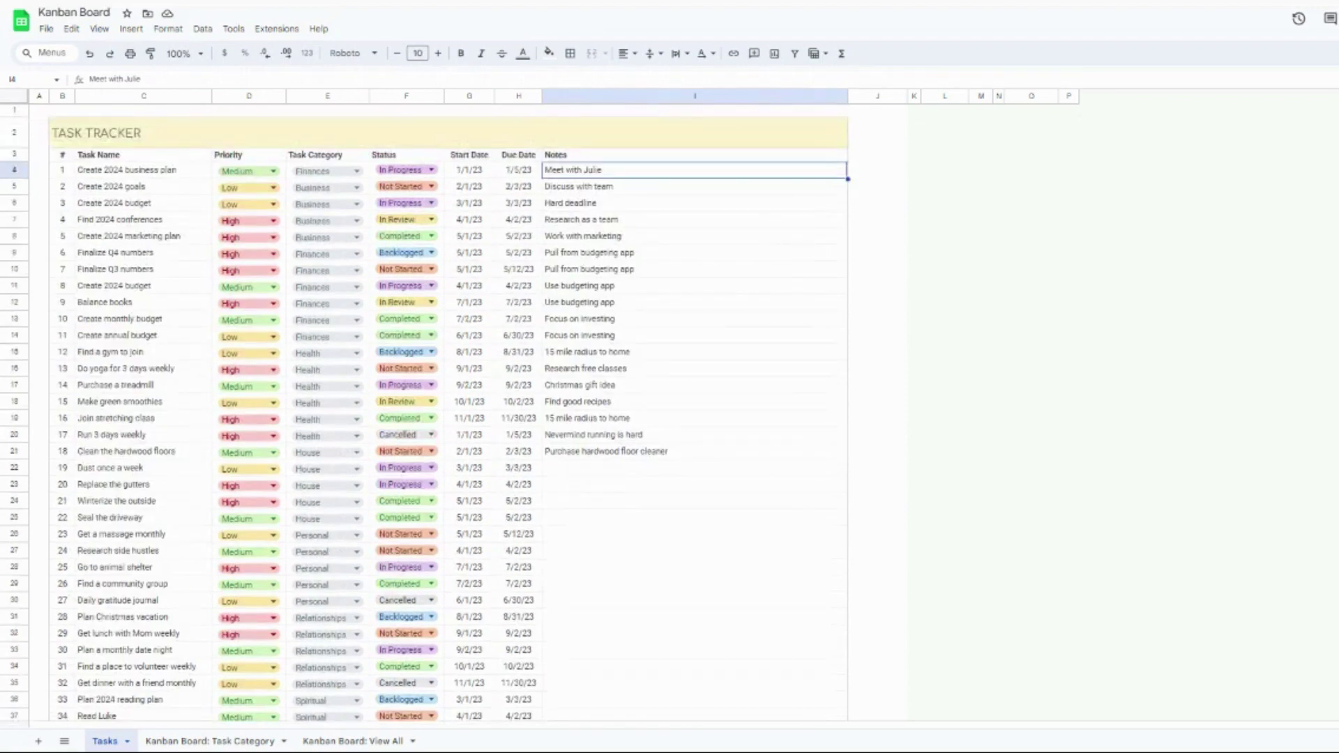
pyautogui.click(184, 176)
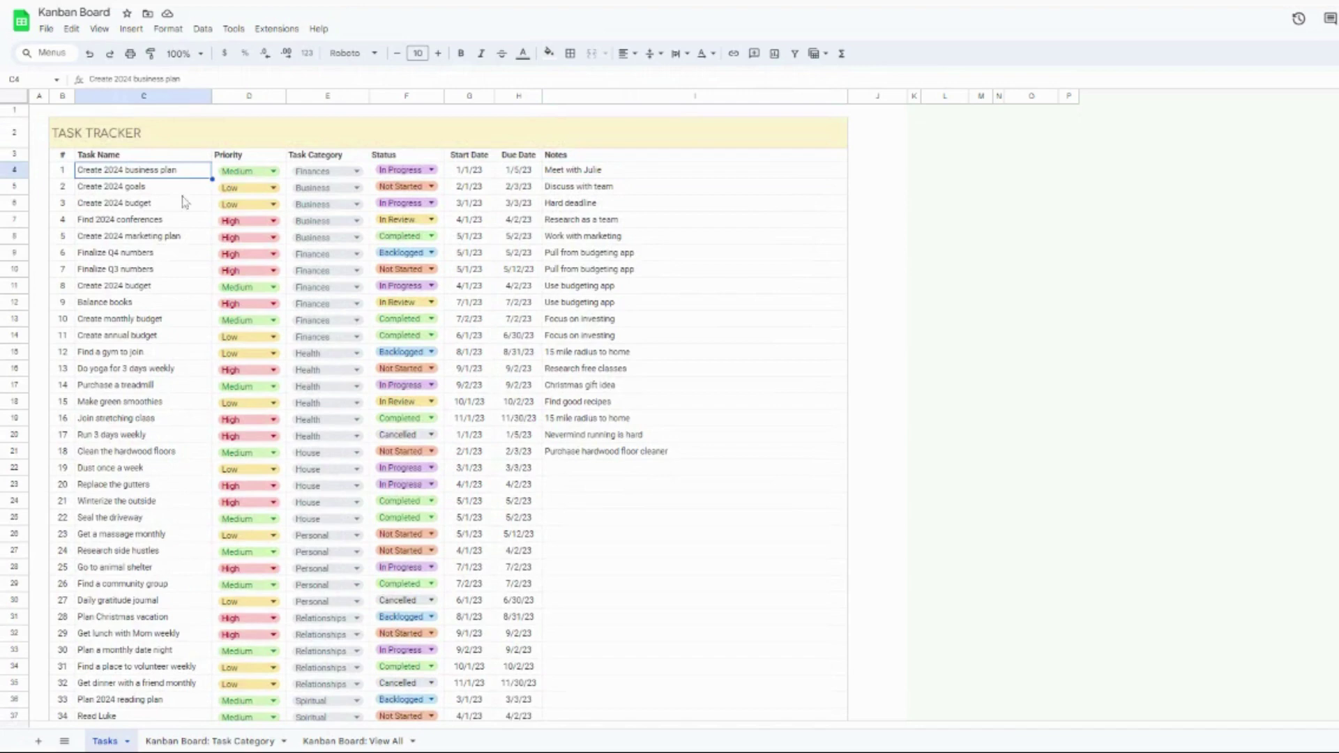
pyautogui.moveTo(169, 171); pyautogui.dragTo(170, 356)
pyautogui.scroll(10, 170, 404)
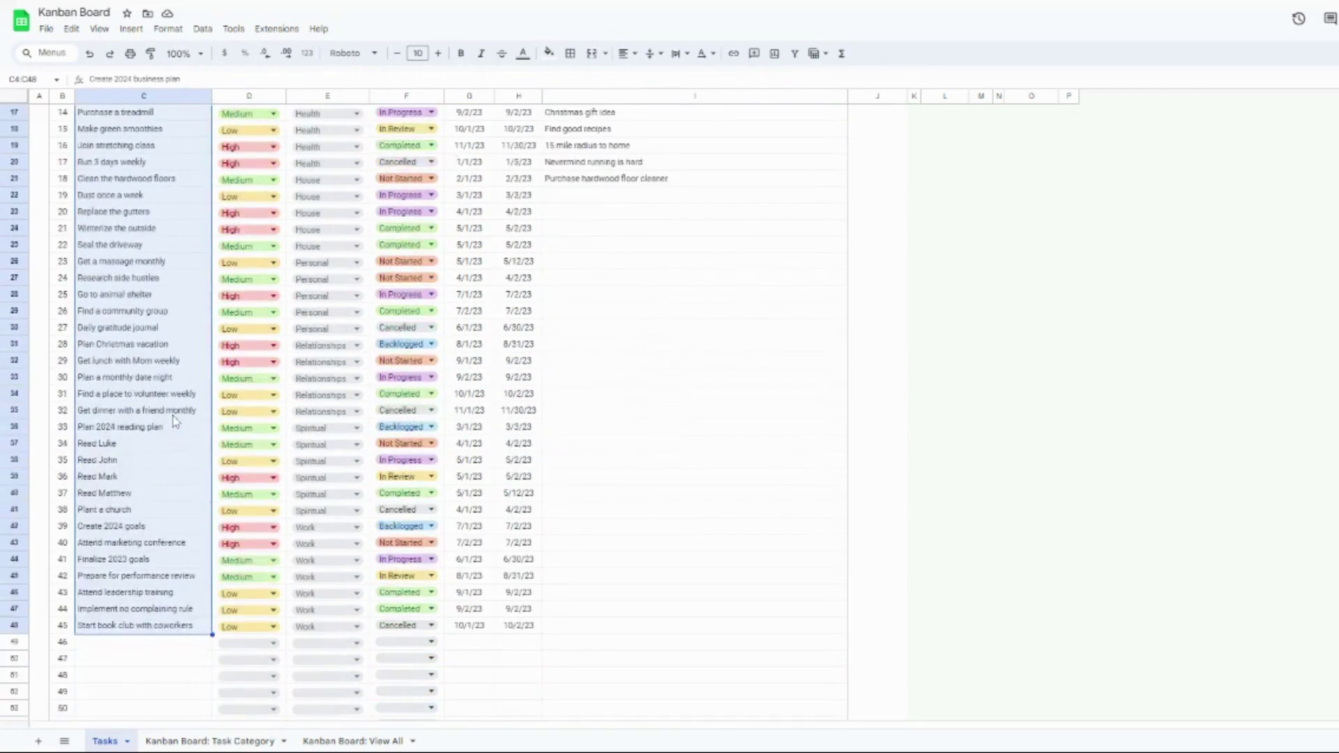
# Check the first task's Priority and Task Category choices, keeping Finances, then show its Status options
pyautogui.click(274, 174)
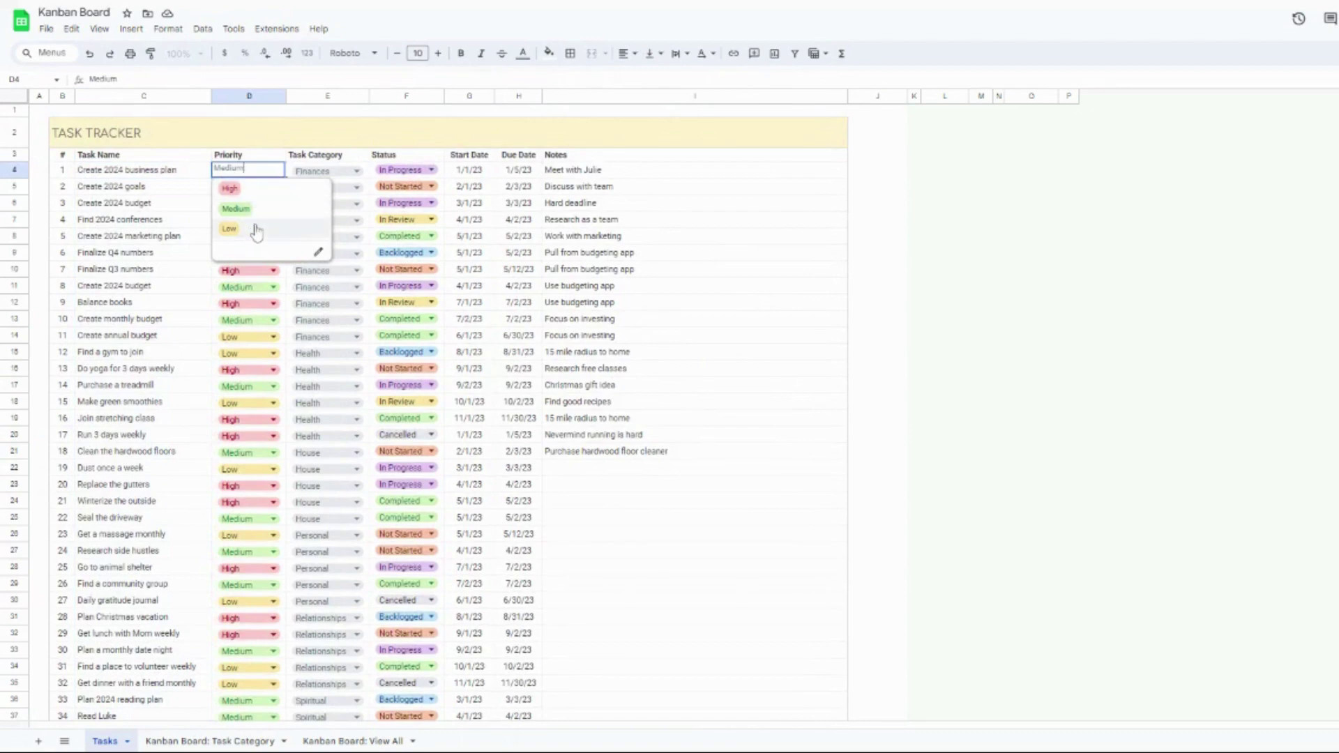
pyautogui.click(357, 171)
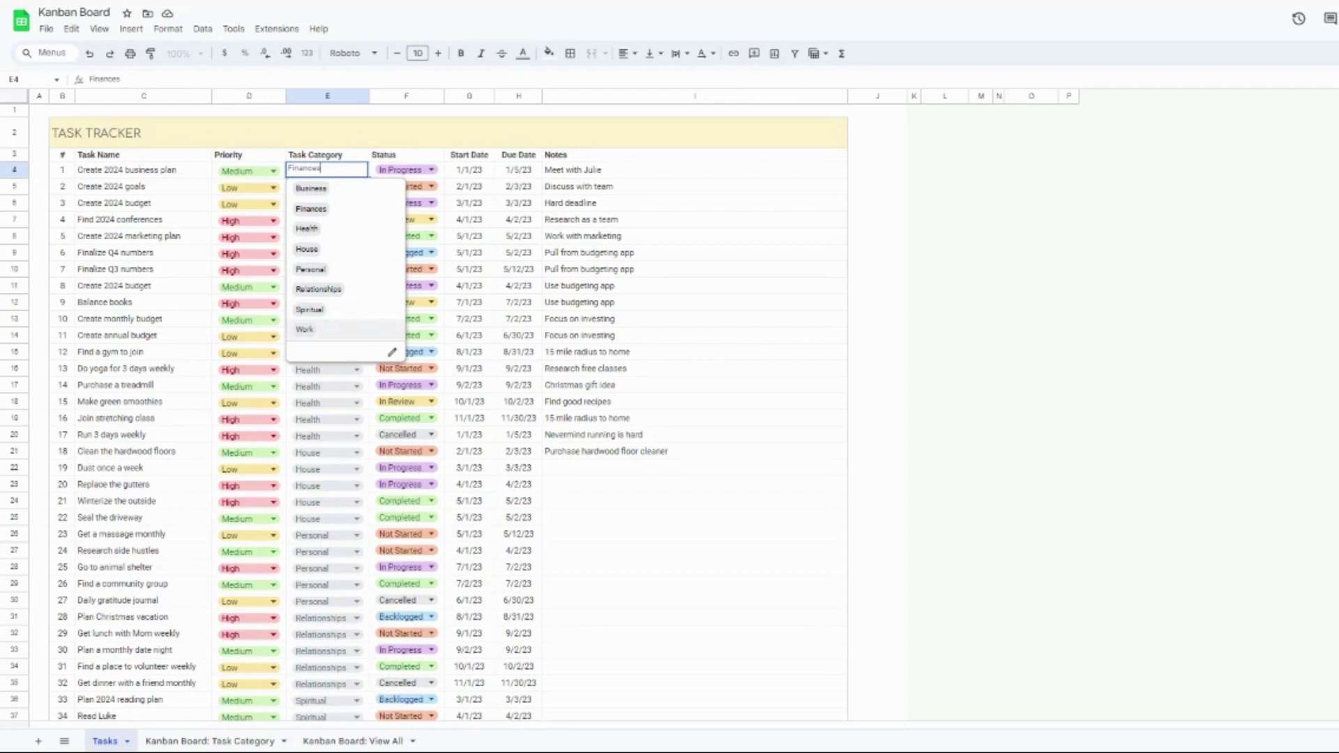
pyautogui.click(419, 170)
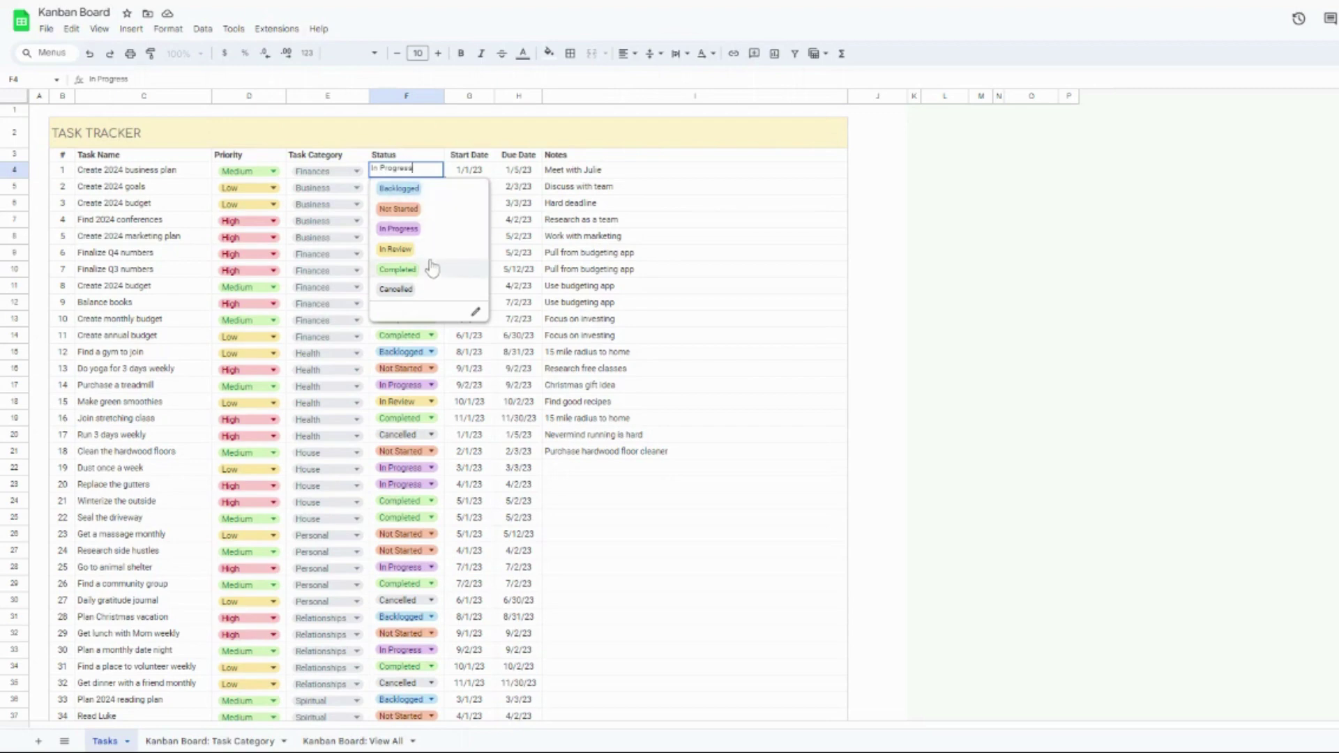
# Select the first task's start date, due date and note, then widen the Notes column
pyautogui.click(475, 169)
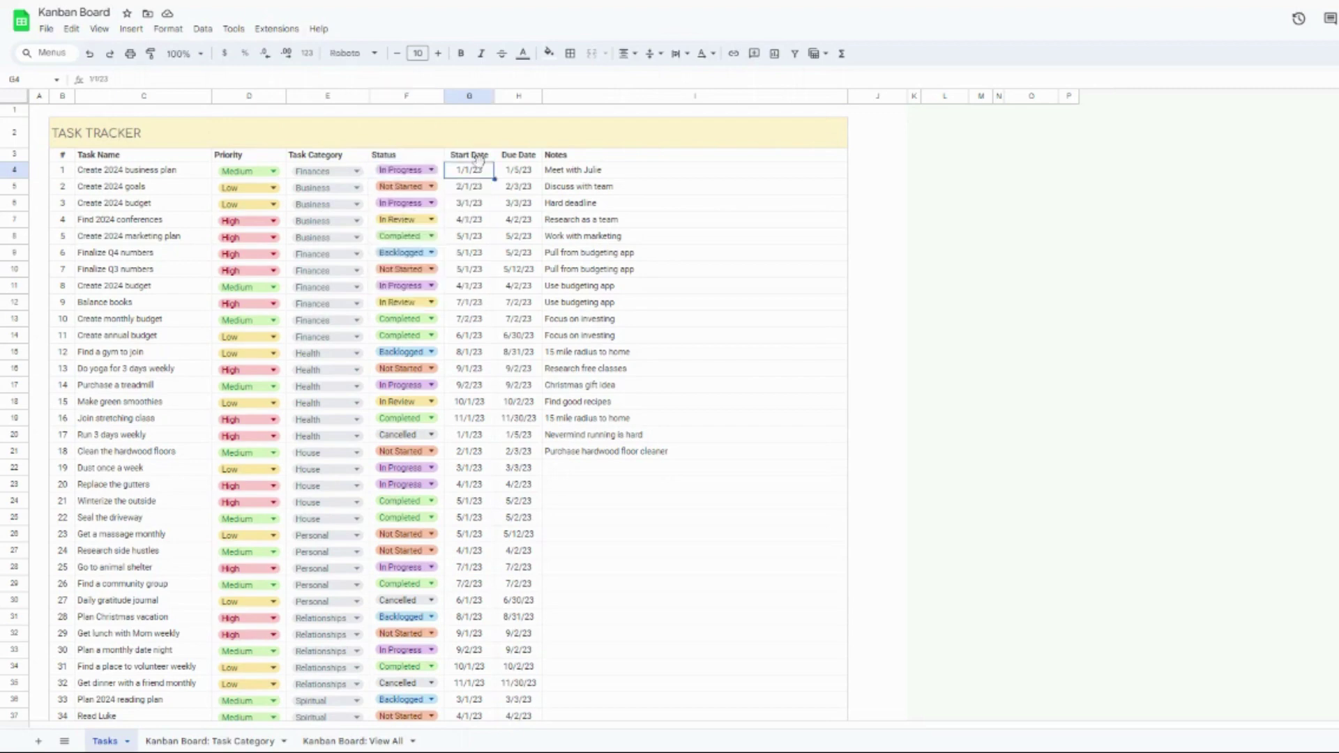
pyautogui.click(527, 173)
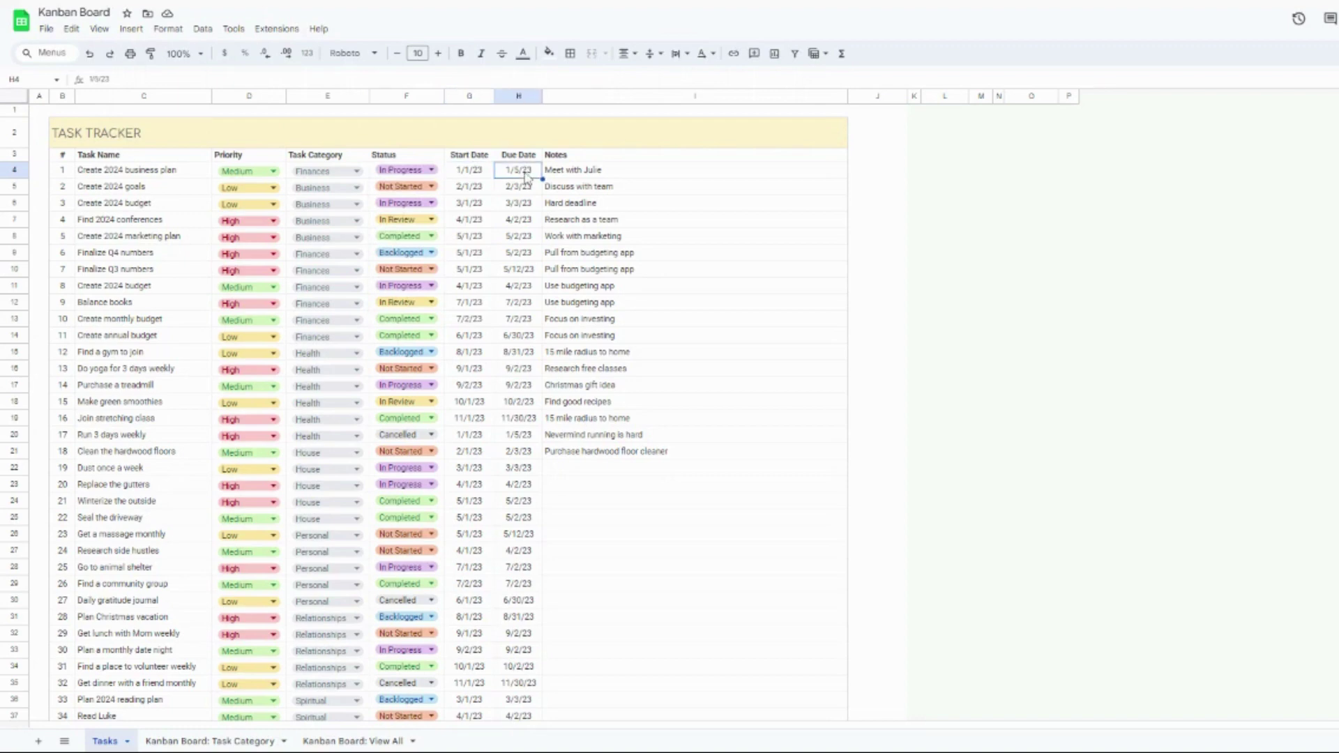
pyautogui.click(604, 175)
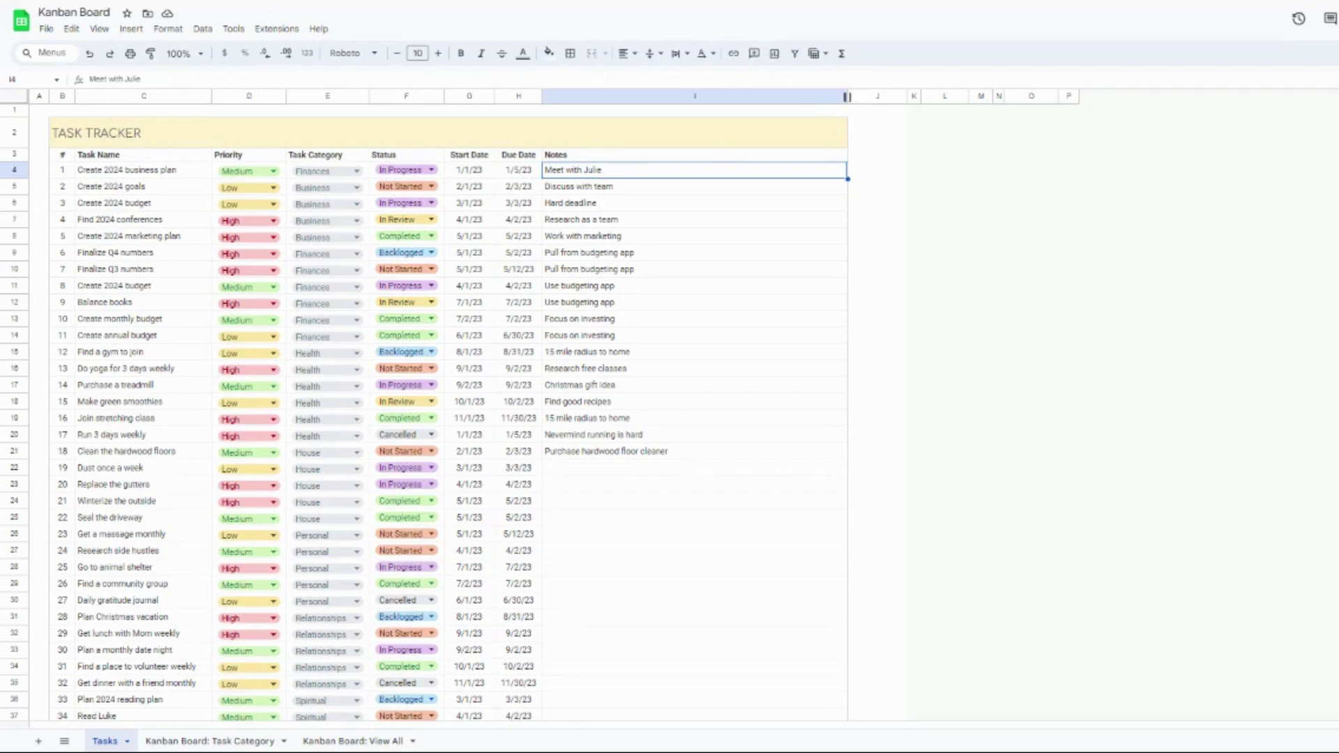
pyautogui.moveTo(908, 96); pyautogui.dragTo(1026, 97)
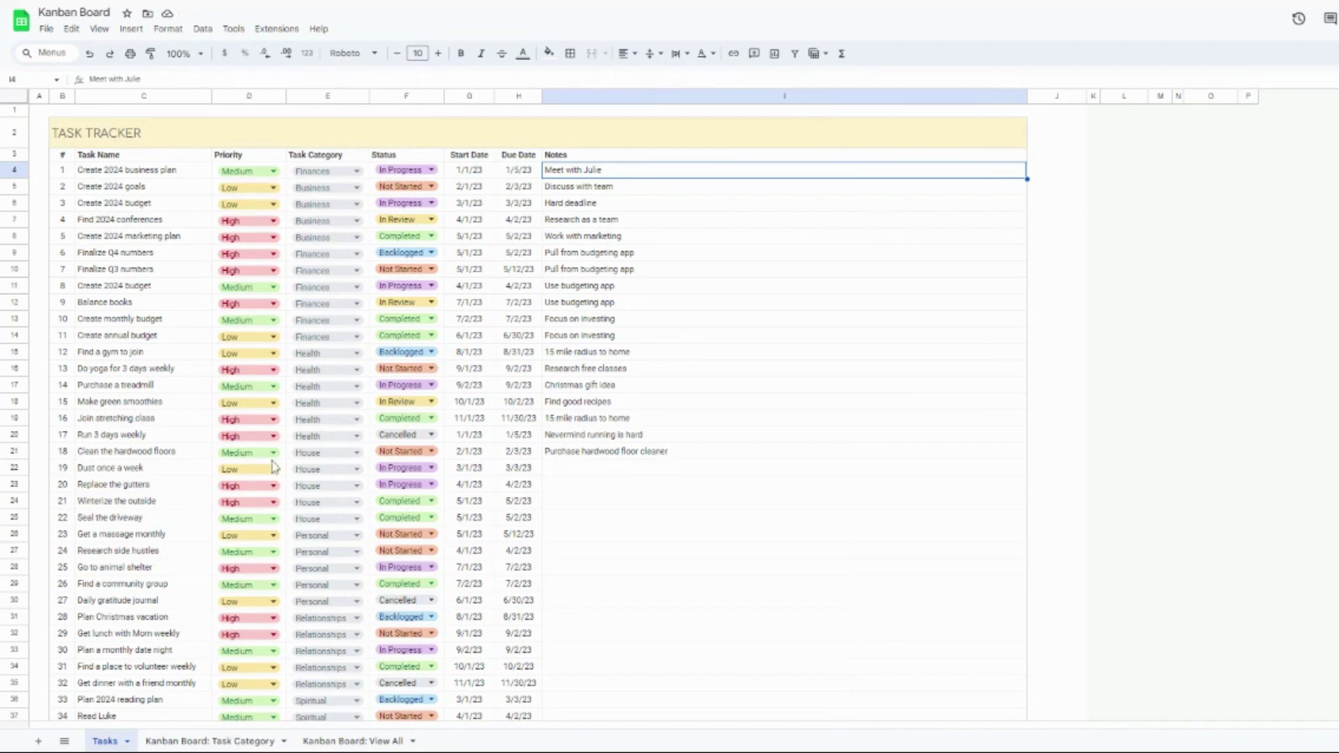
# Compare the Kanban Board: Task Category sheet with F4's status choices, and inspect the Not Started formulas
pyautogui.click(206, 743)
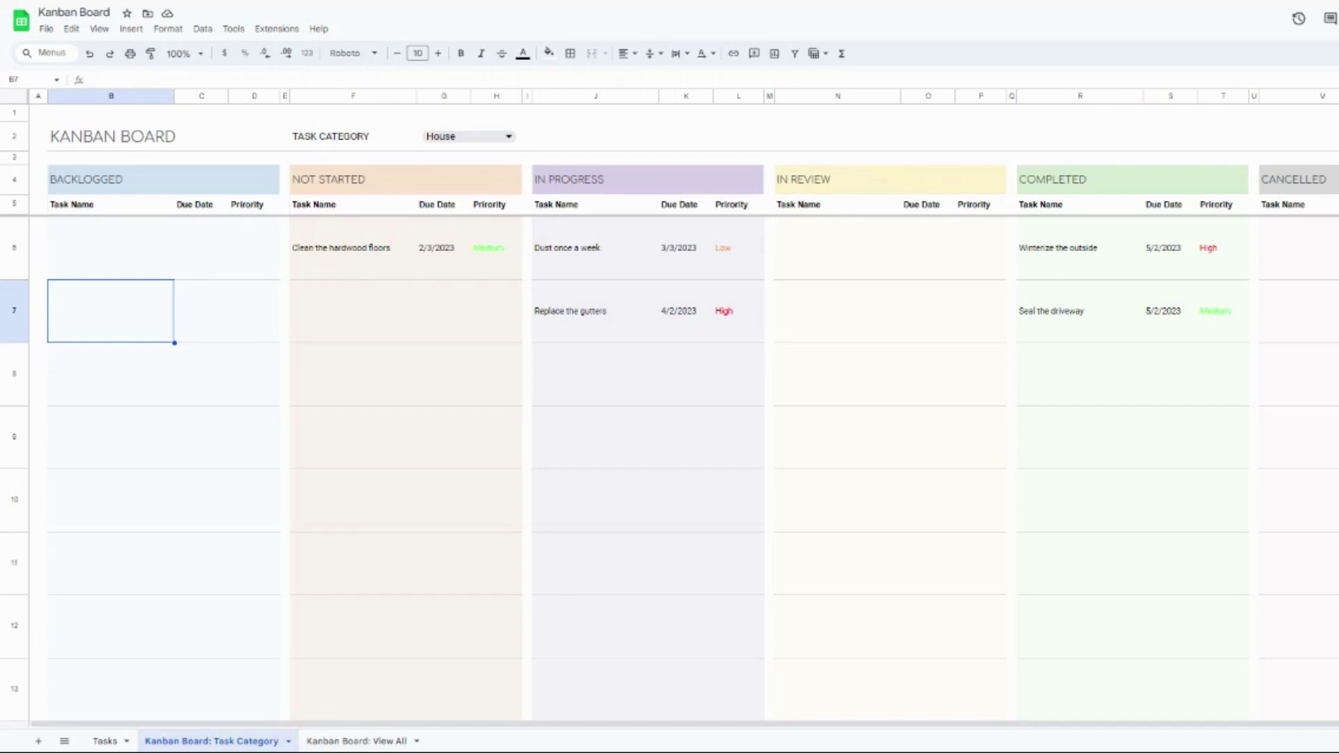
pyautogui.click(108, 741)
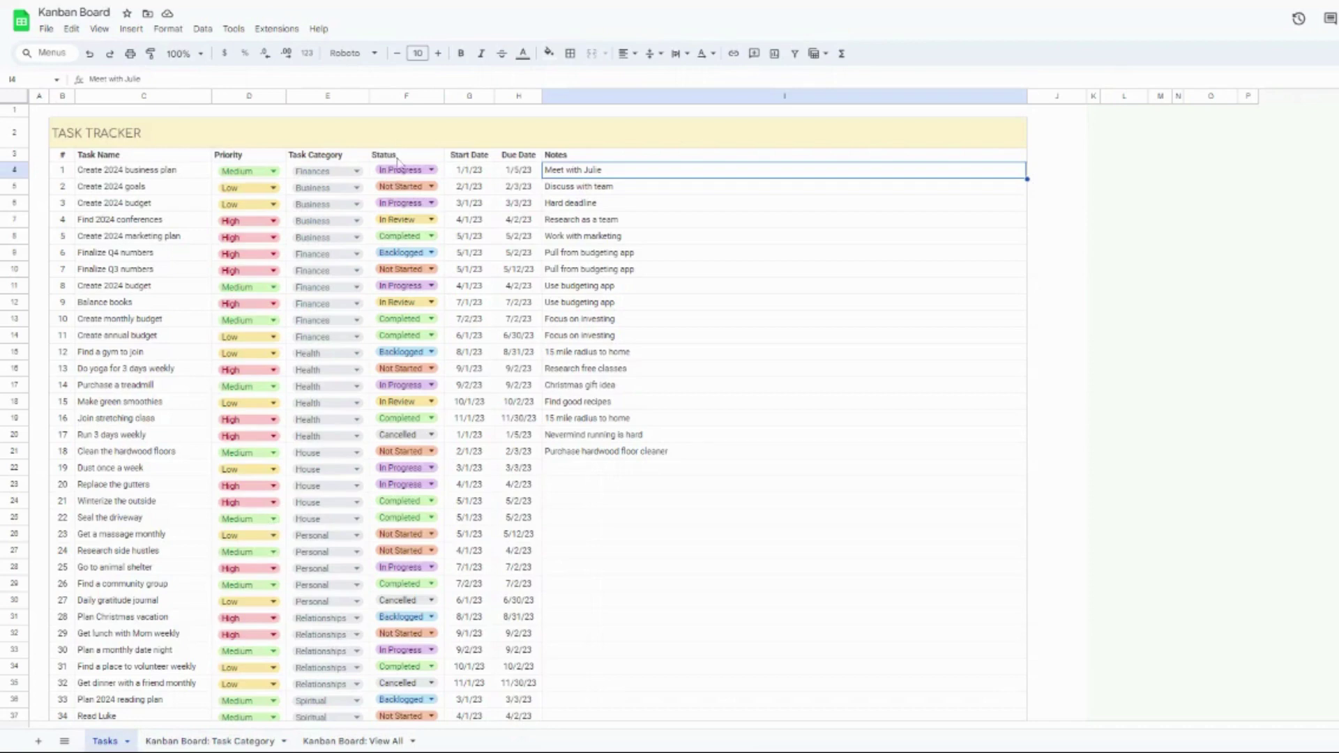
pyautogui.click(430, 170)
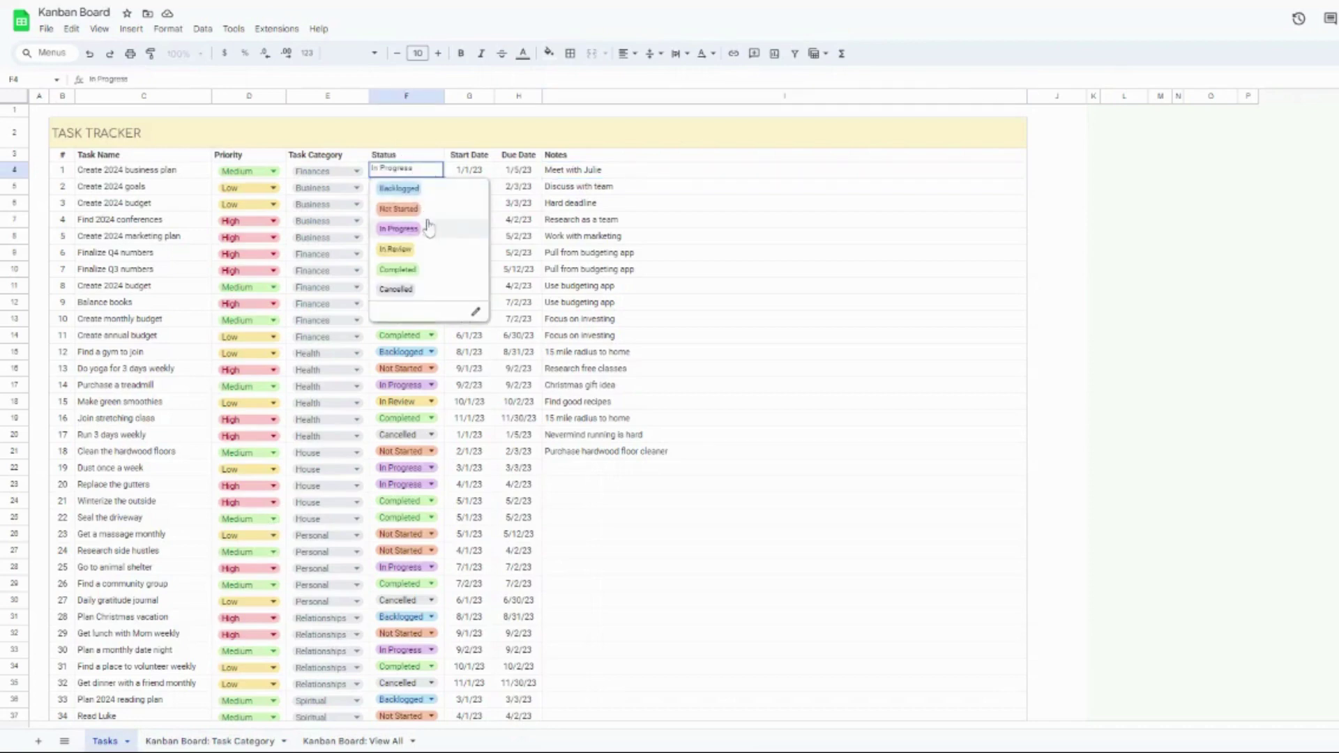
pyautogui.click(209, 741)
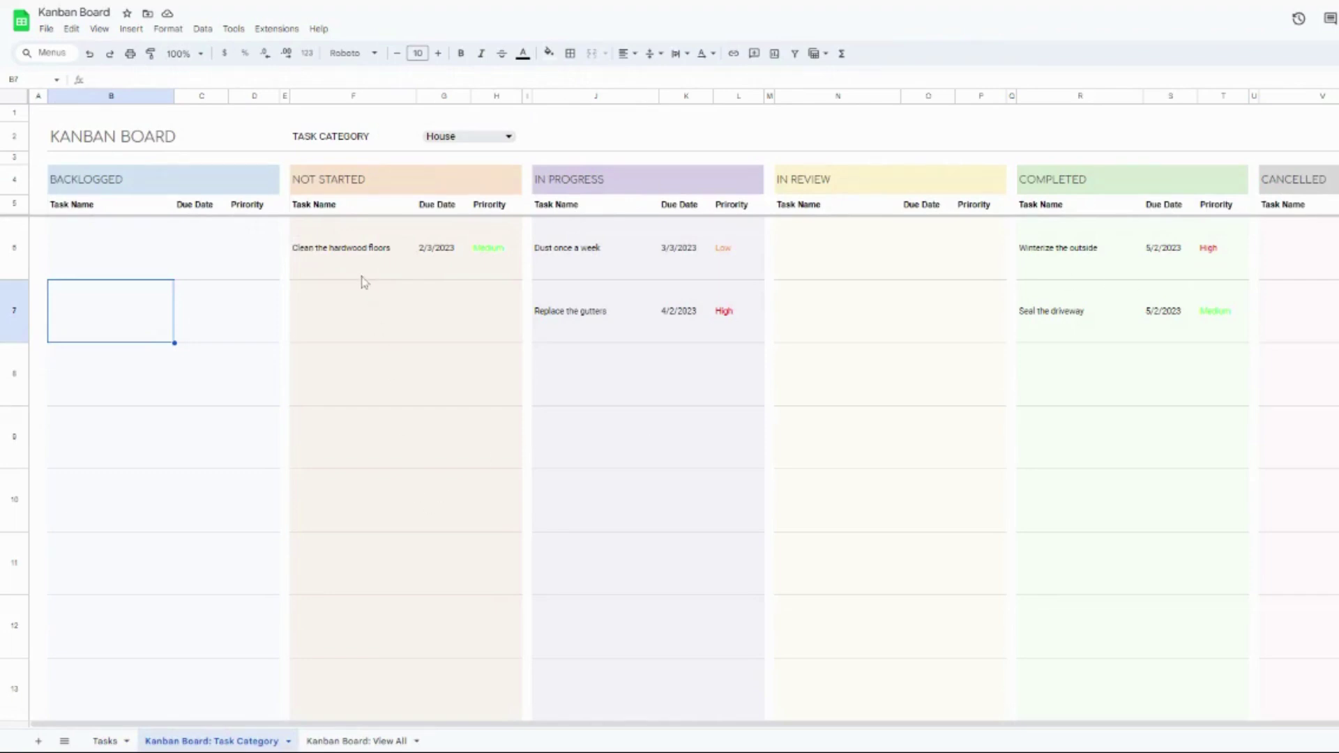
pyautogui.click(445, 272)
pyautogui.click(500, 278)
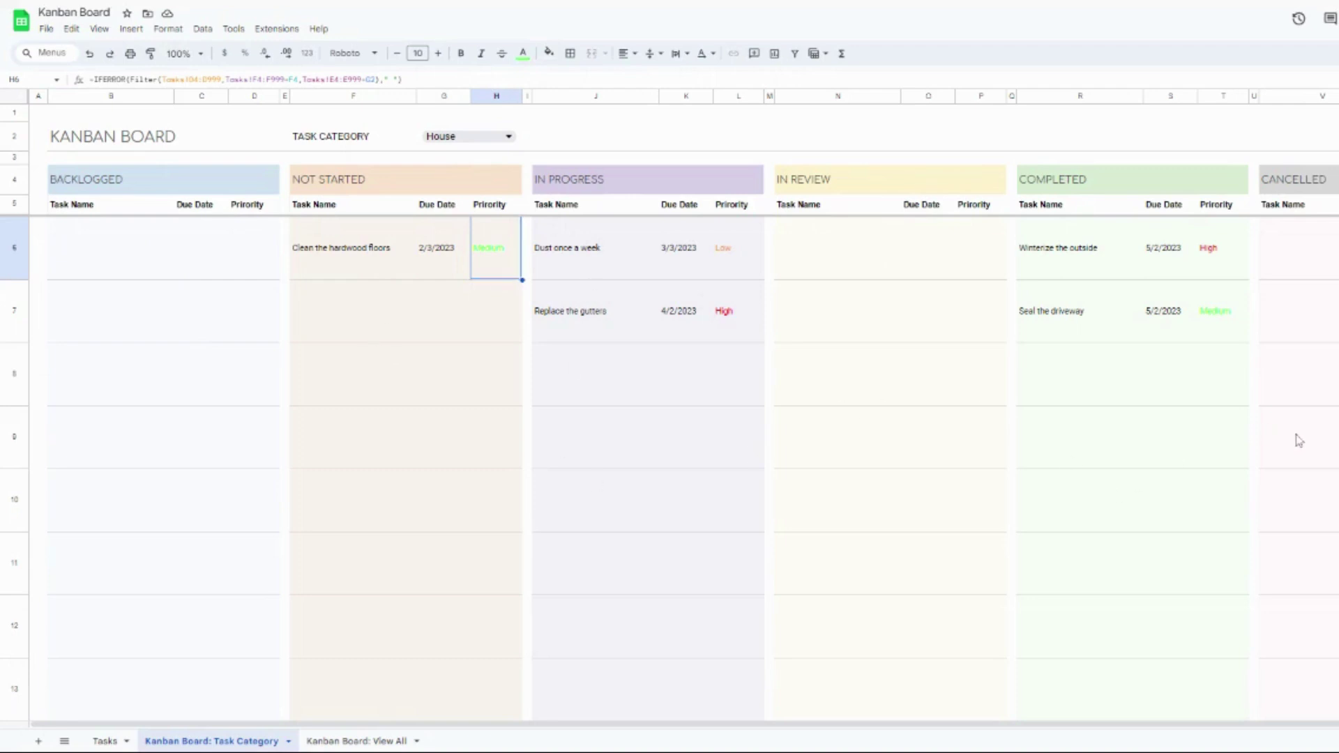
# Filter the board through Business, Finances and Health in G2, ending on House
pyautogui.click(477, 139)
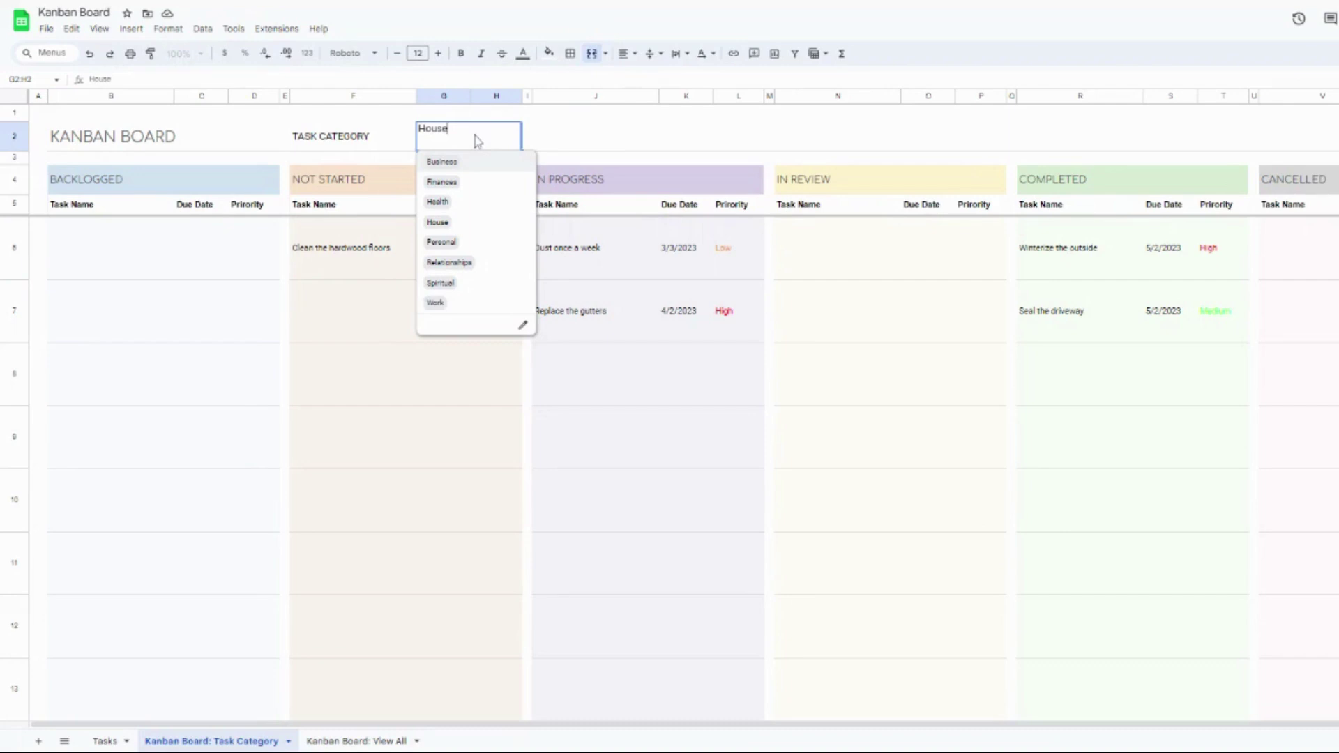
pyautogui.click(472, 162)
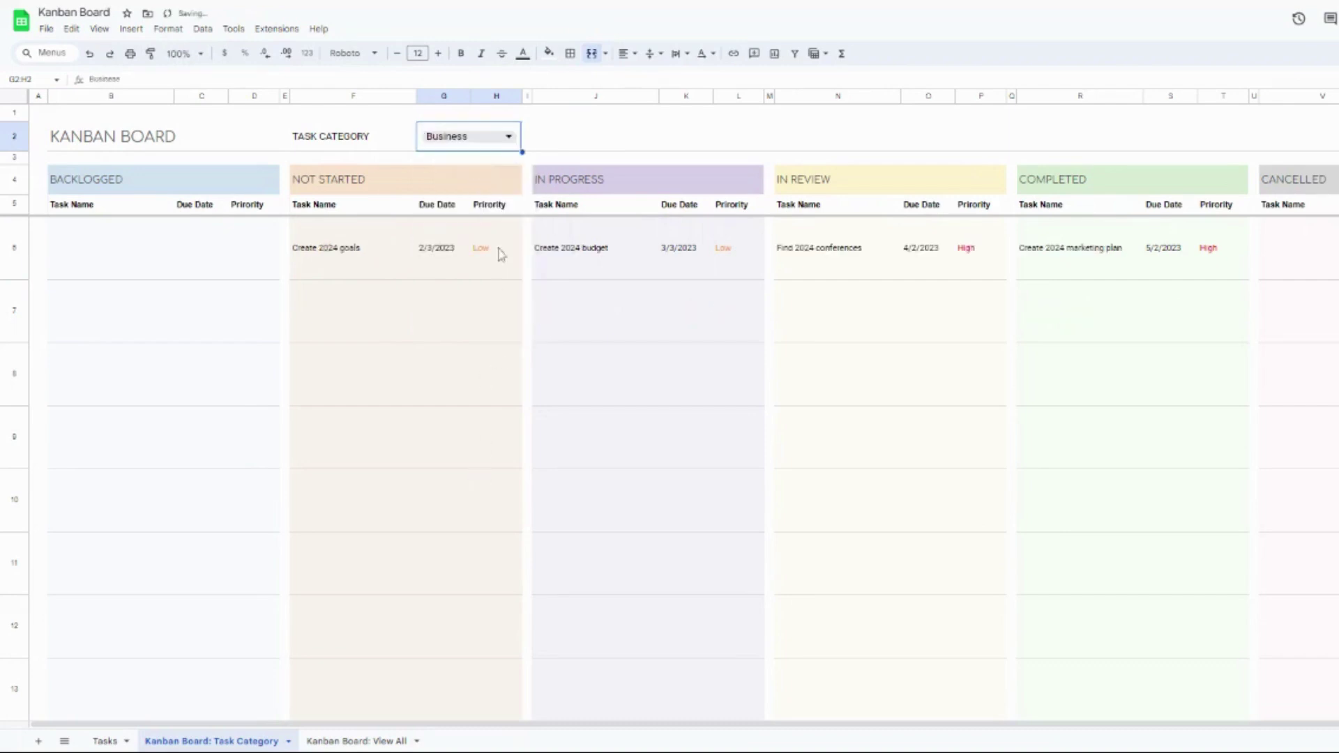
pyautogui.click(480, 143)
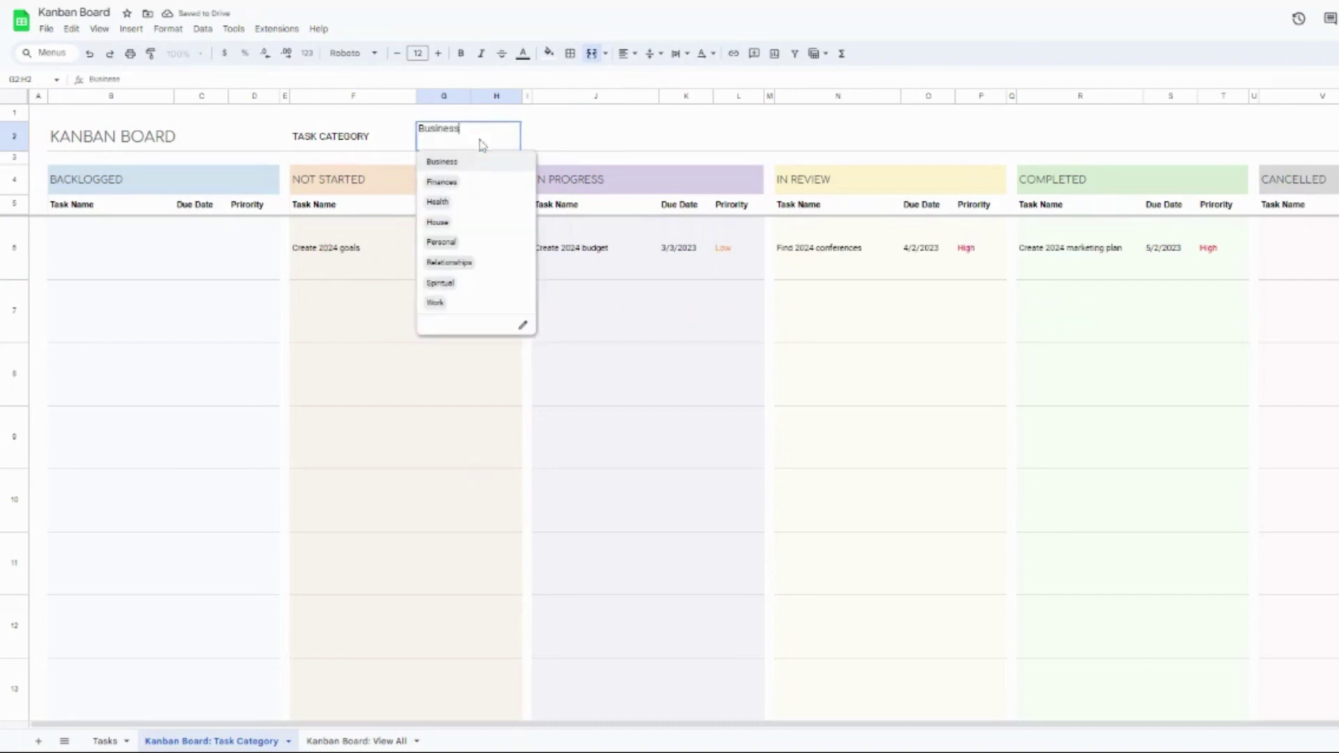
pyautogui.click(473, 182)
pyautogui.click(475, 140)
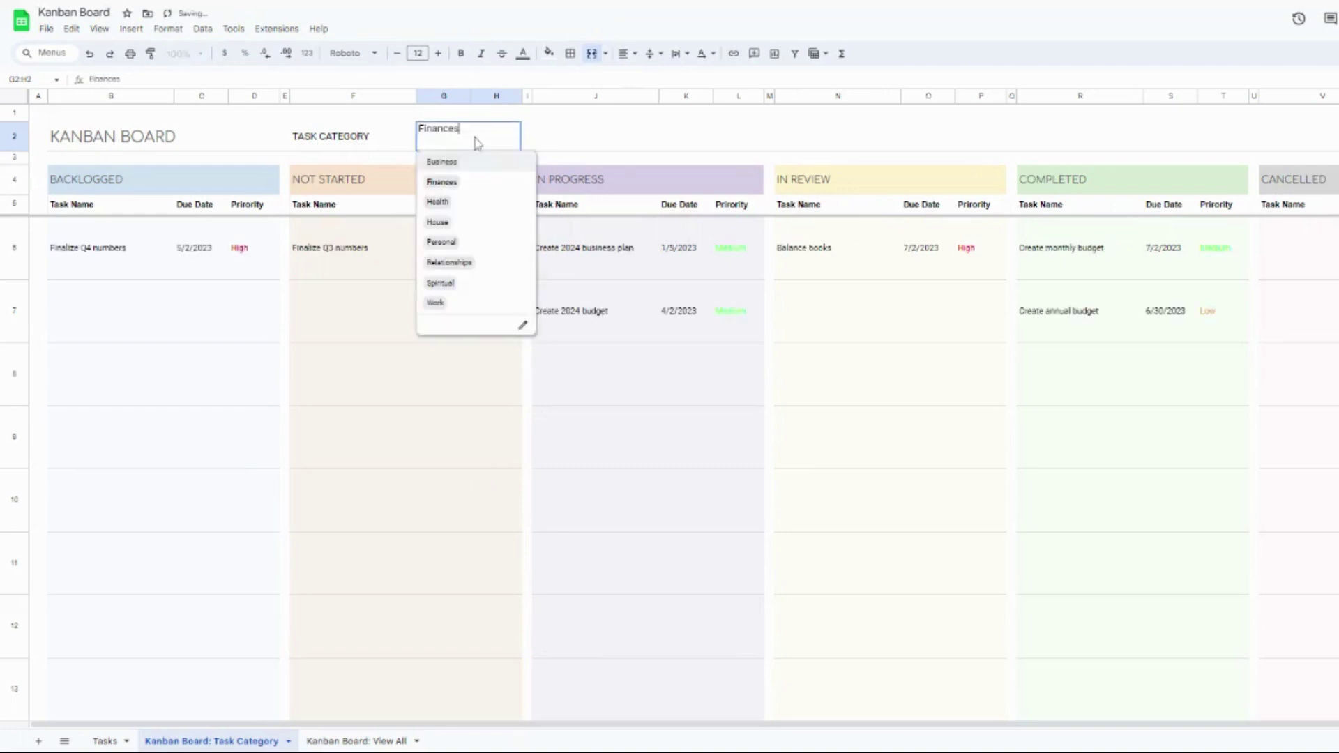
pyautogui.click(474, 202)
pyautogui.click(473, 140)
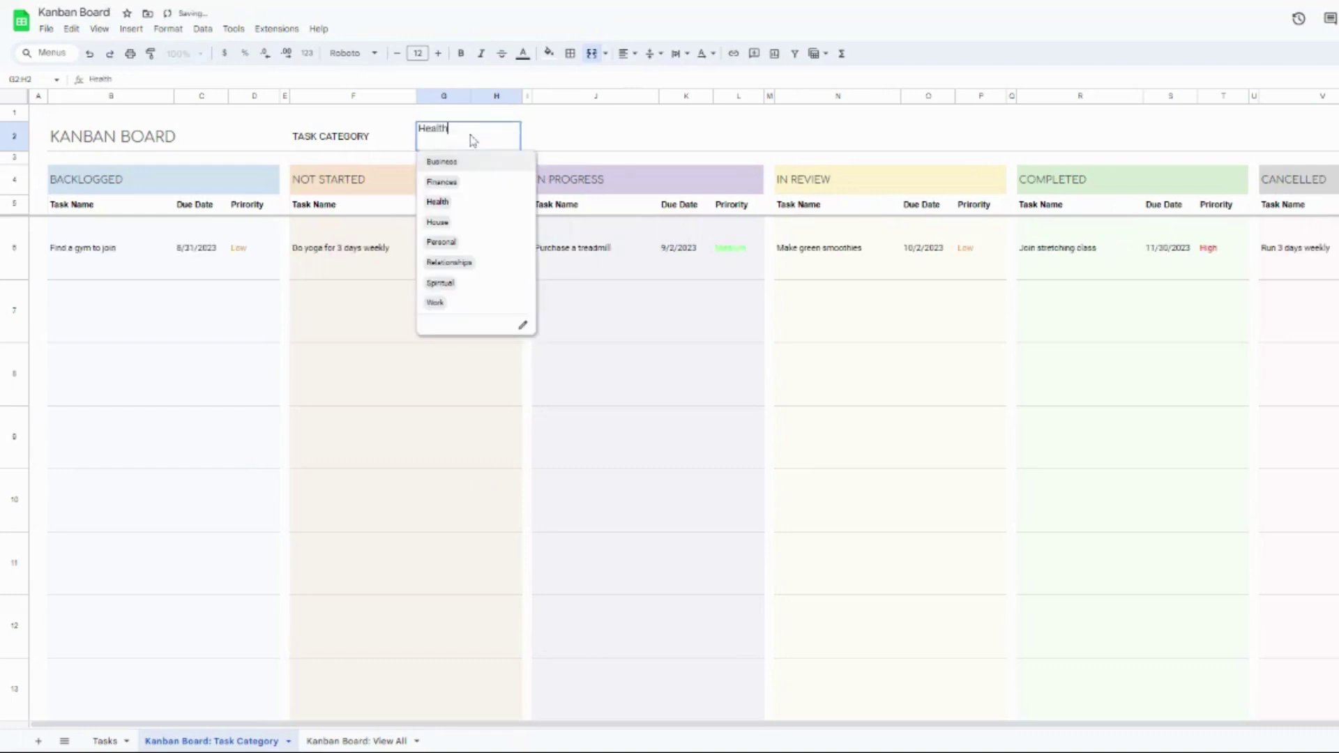
pyautogui.click(453, 223)
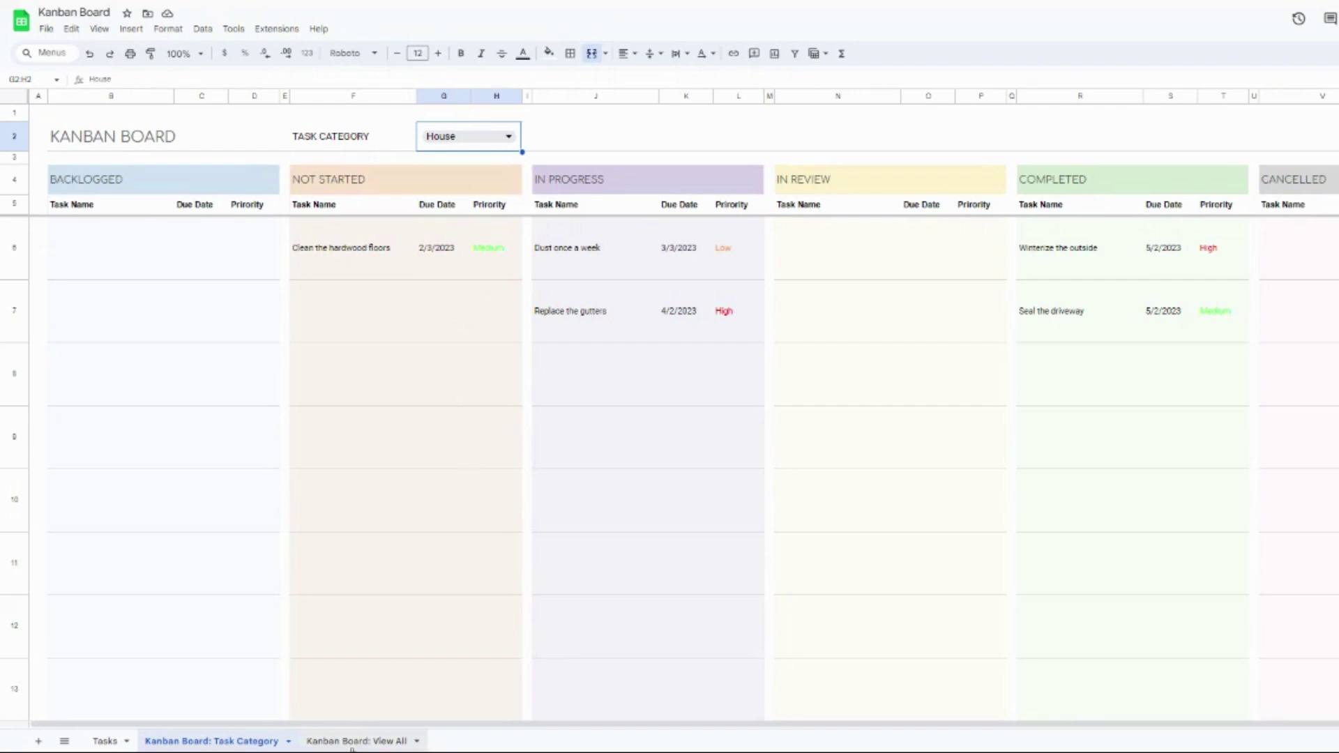
# Show the Kanban Board: View All sheet, zooming to 75% and then 90%
pyautogui.click(352, 744)
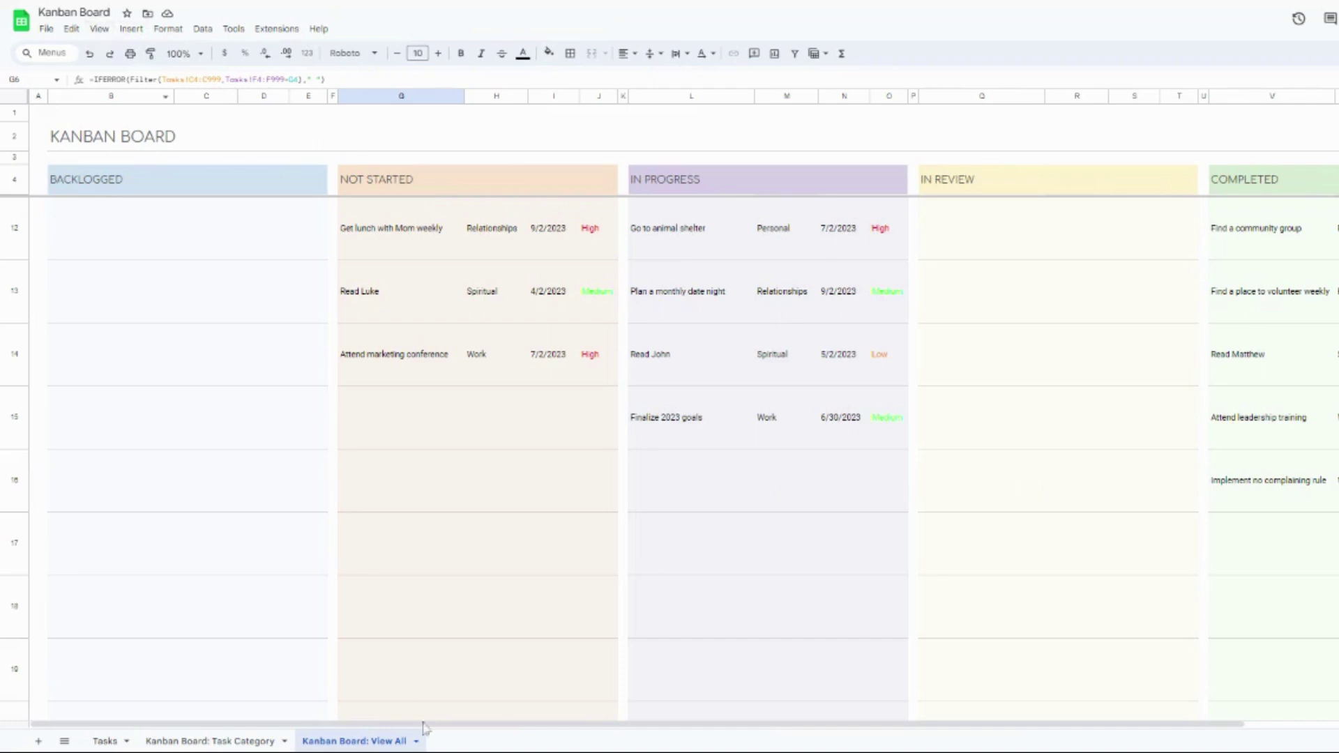
pyautogui.click(106, 32)
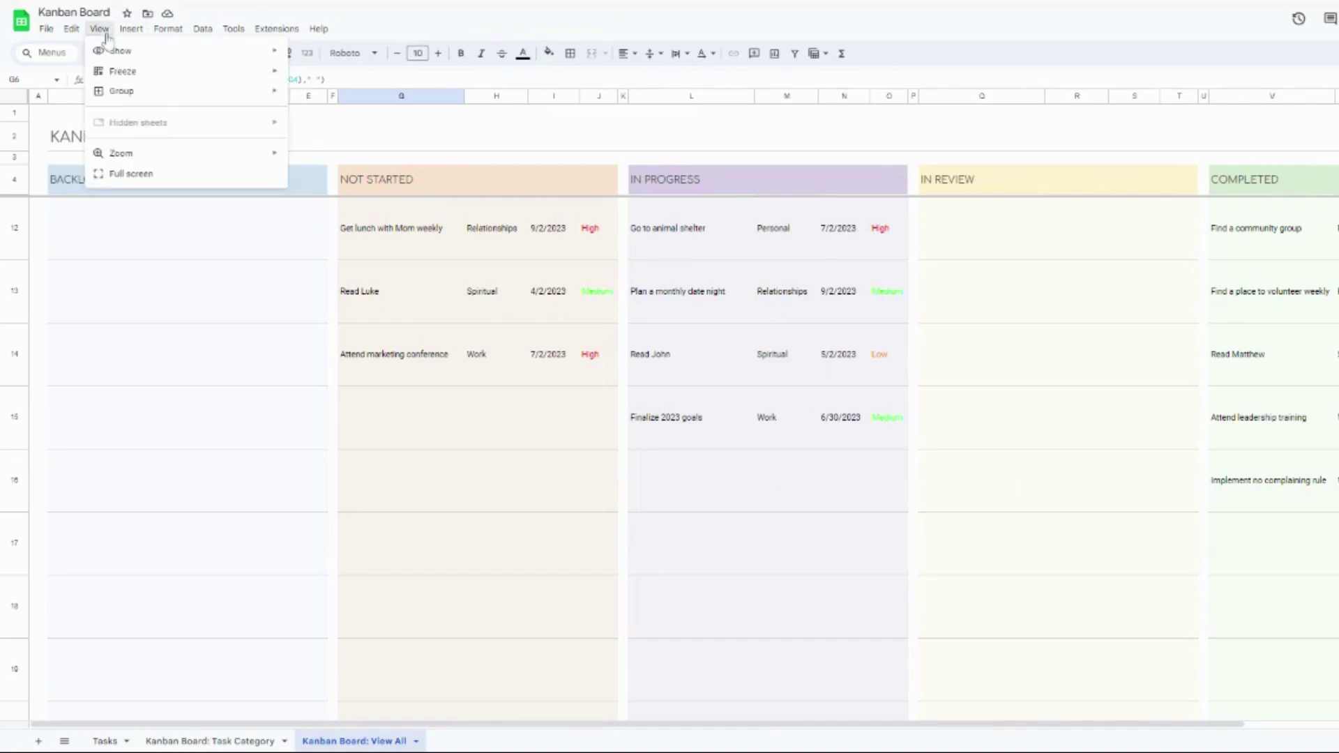
pyautogui.moveTo(121, 153)
pyautogui.click(320, 178)
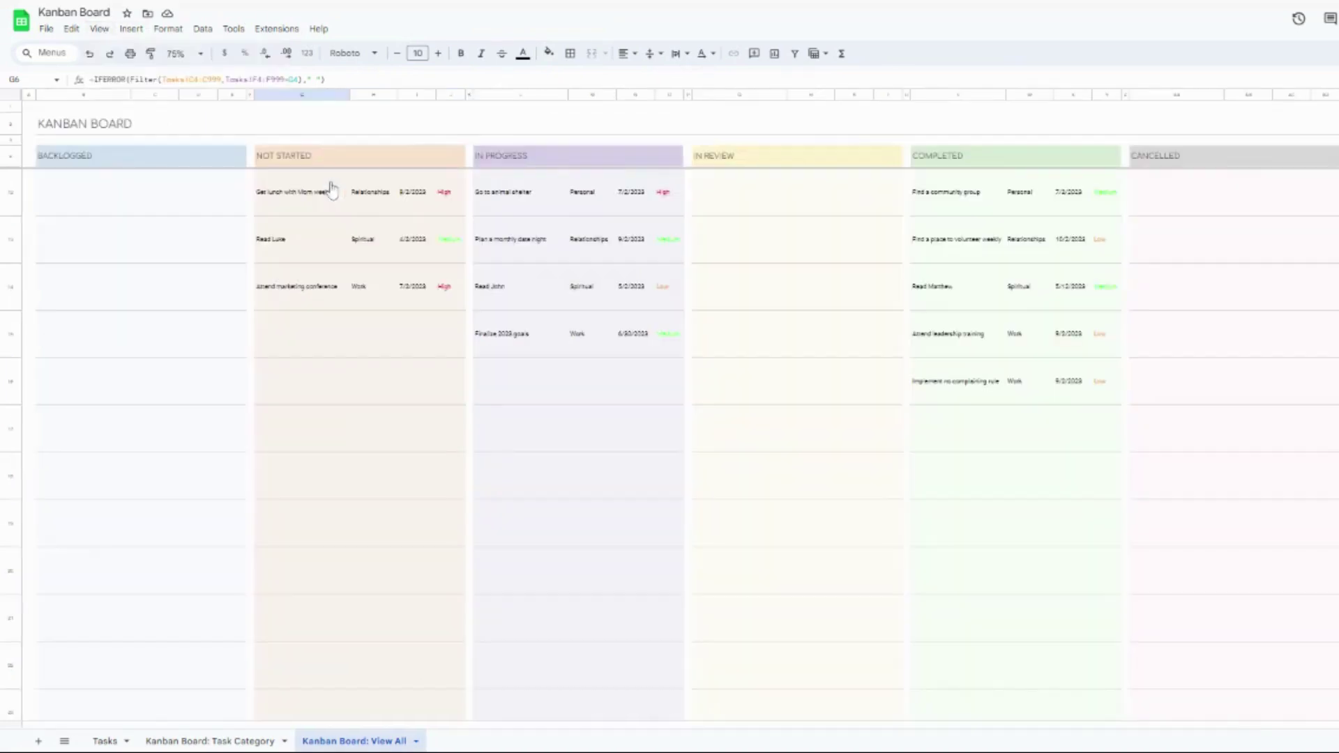
pyautogui.click(108, 32)
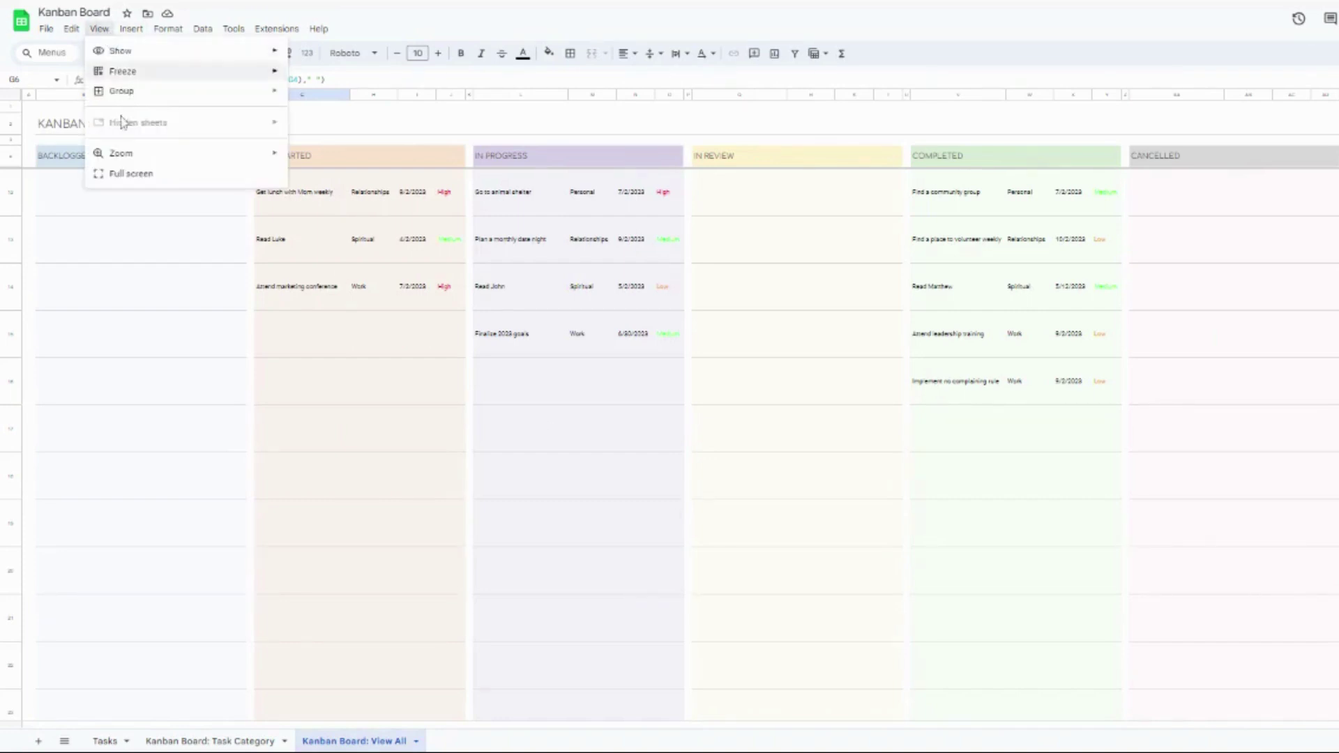
pyautogui.moveTo(221, 159)
pyautogui.click(320, 198)
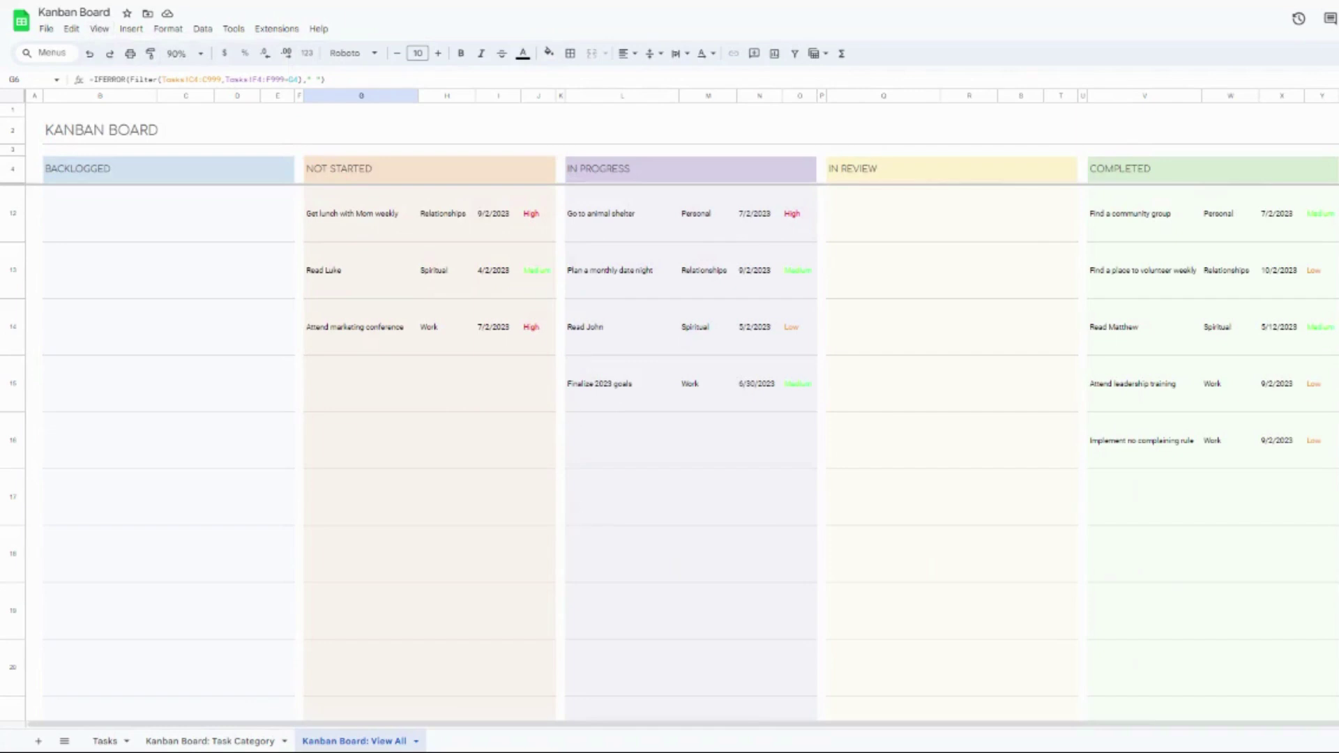
pyautogui.scroll(5, 572, 522)
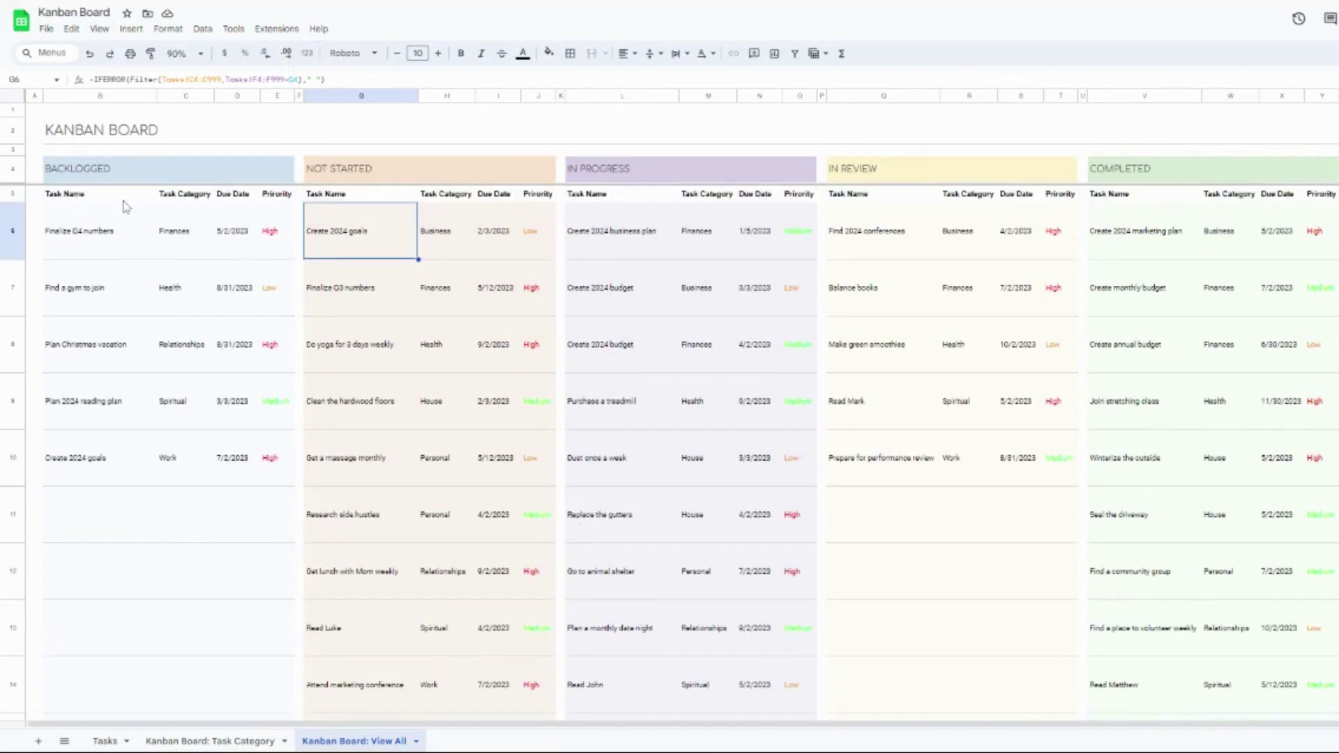
pyautogui.click(181, 202)
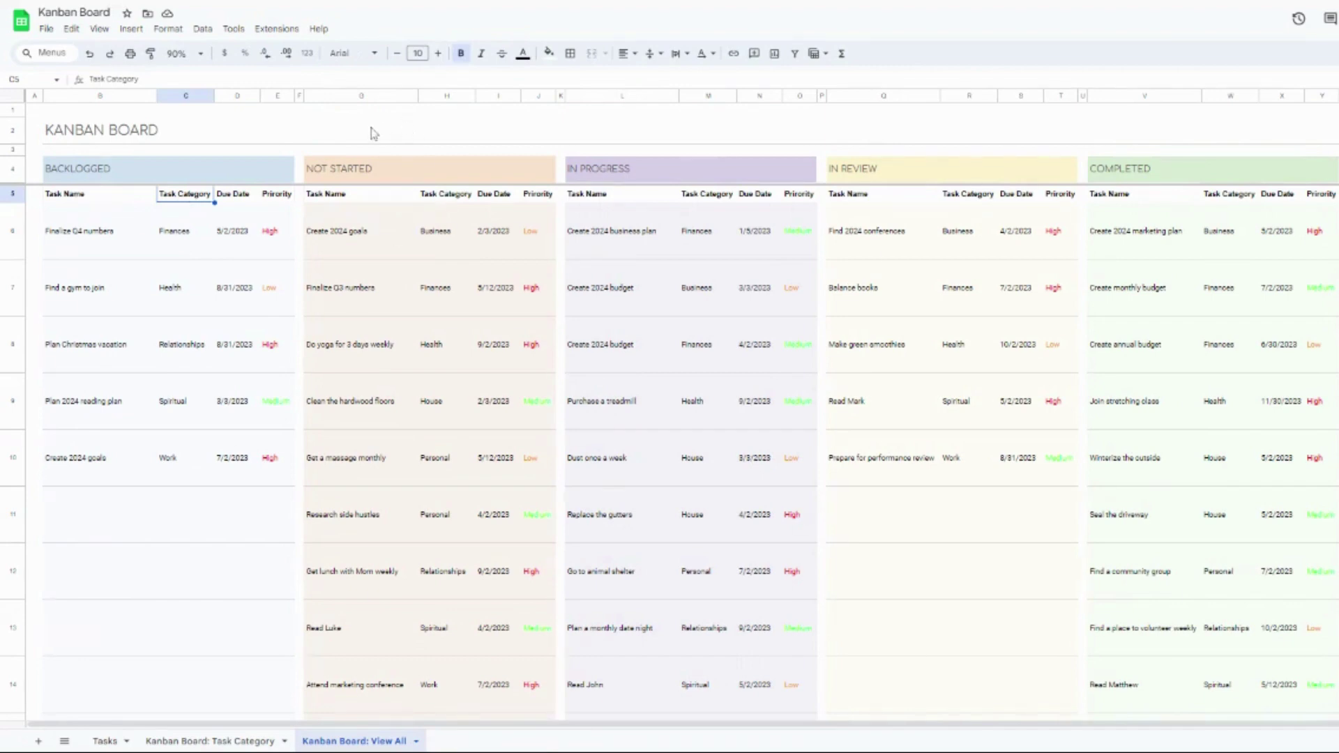
pyautogui.click(249, 200)
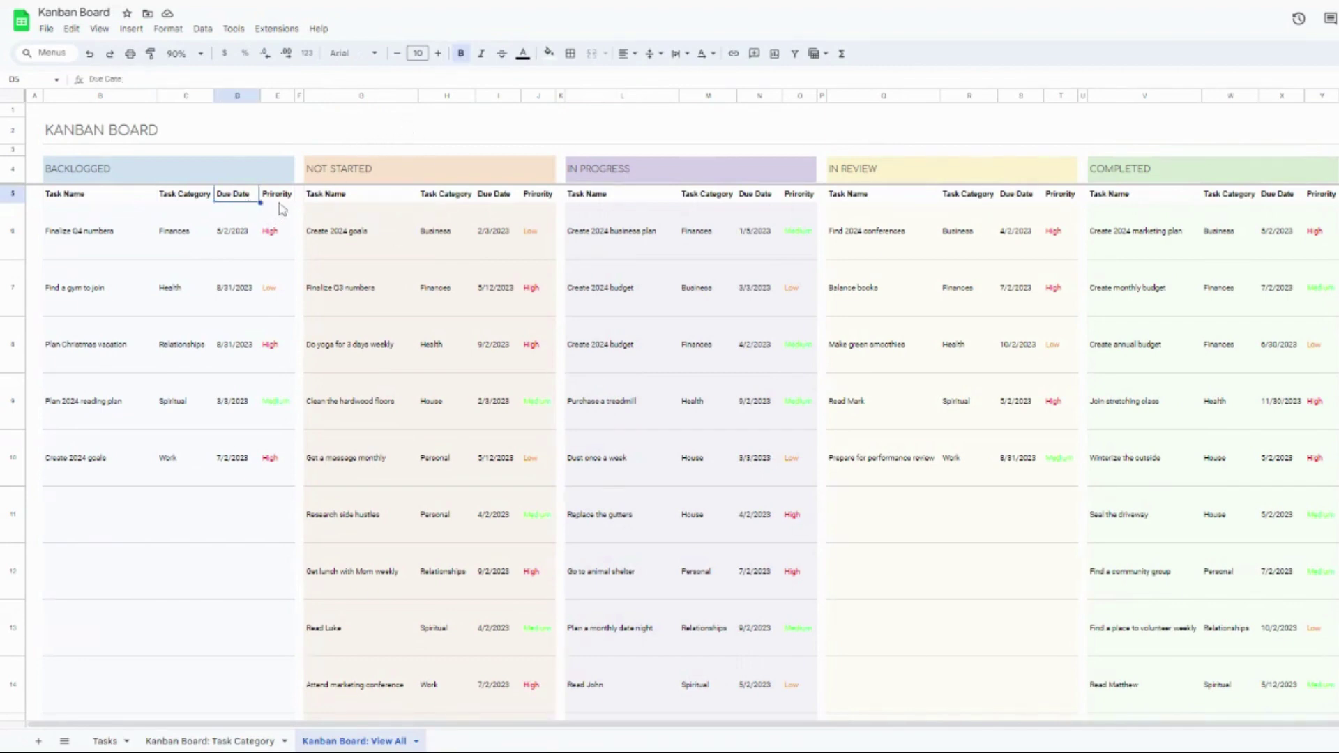
pyautogui.click(280, 199)
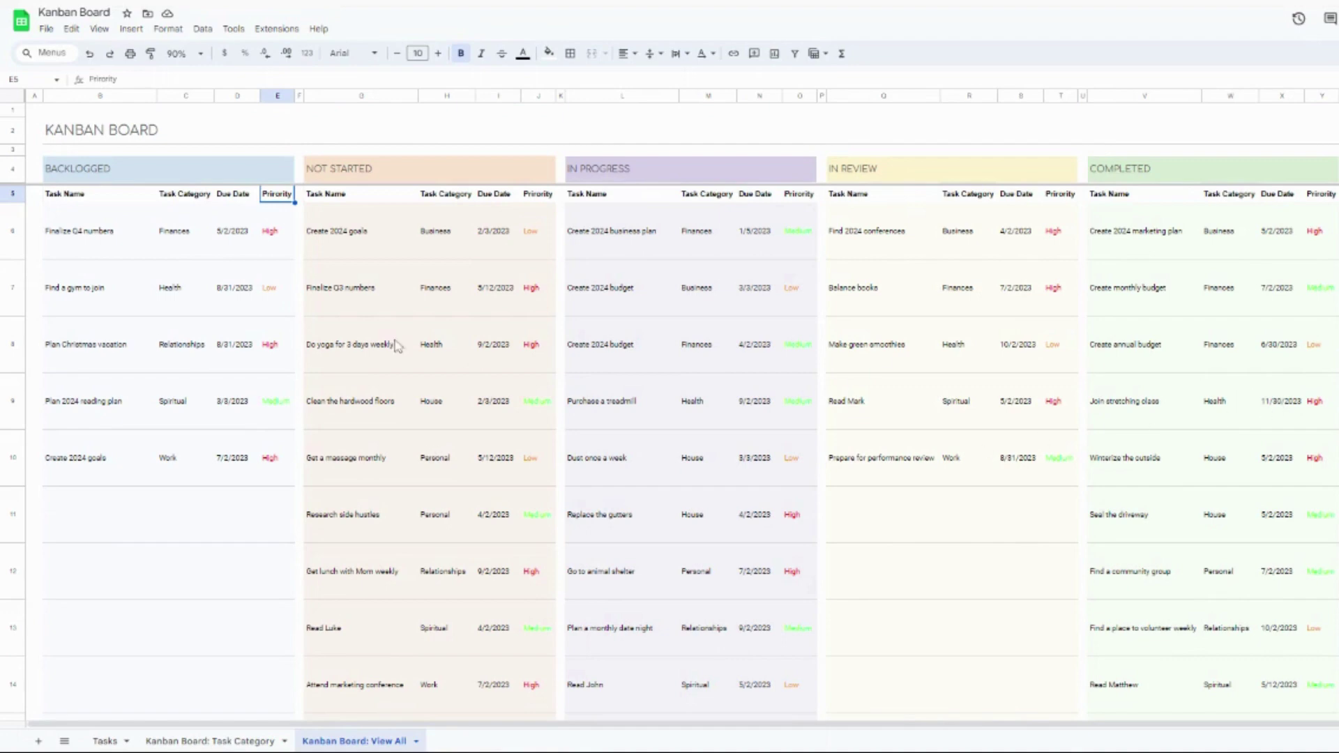
pyautogui.scroll(-1, 547, 432)
pyautogui.scroll(-3, 547, 433)
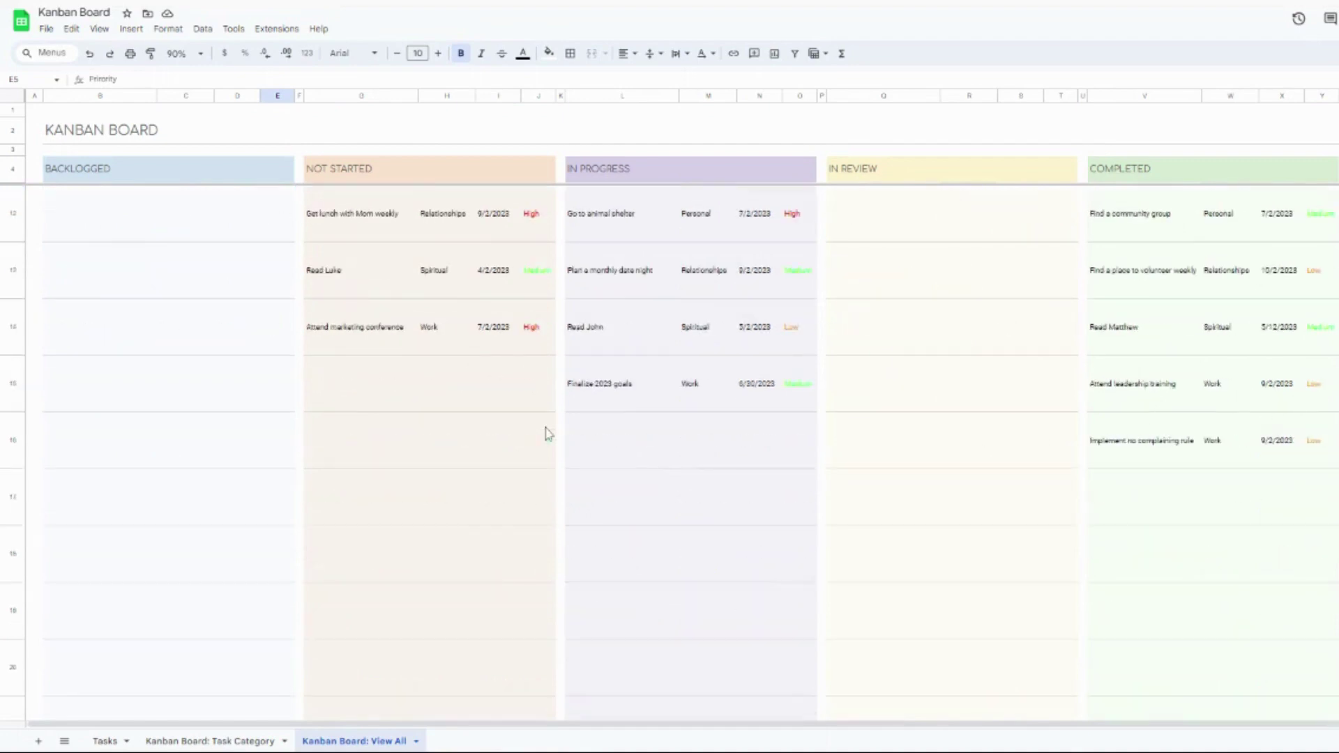
pyautogui.scroll(4, 547, 433)
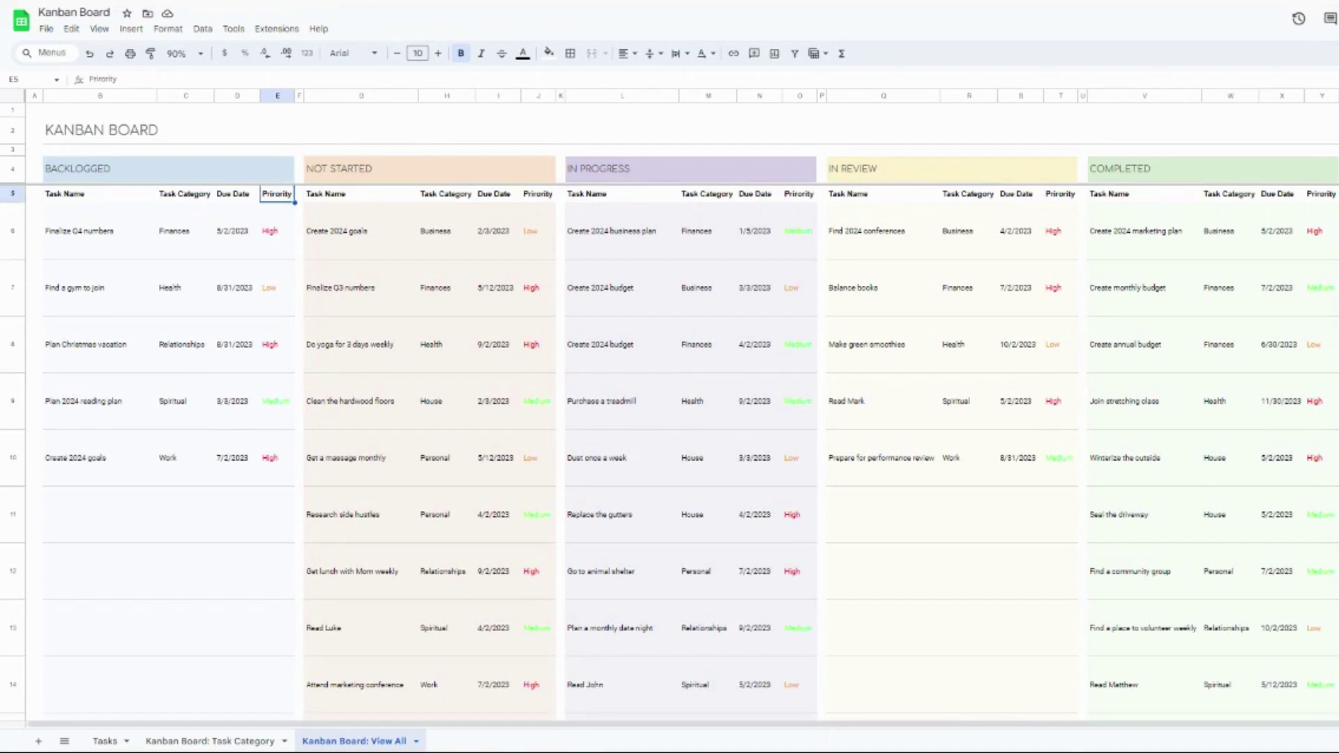
# Set the Kanban Board: Task Category filter to Business, then return to the Tasks sheet
pyautogui.click(270, 742)
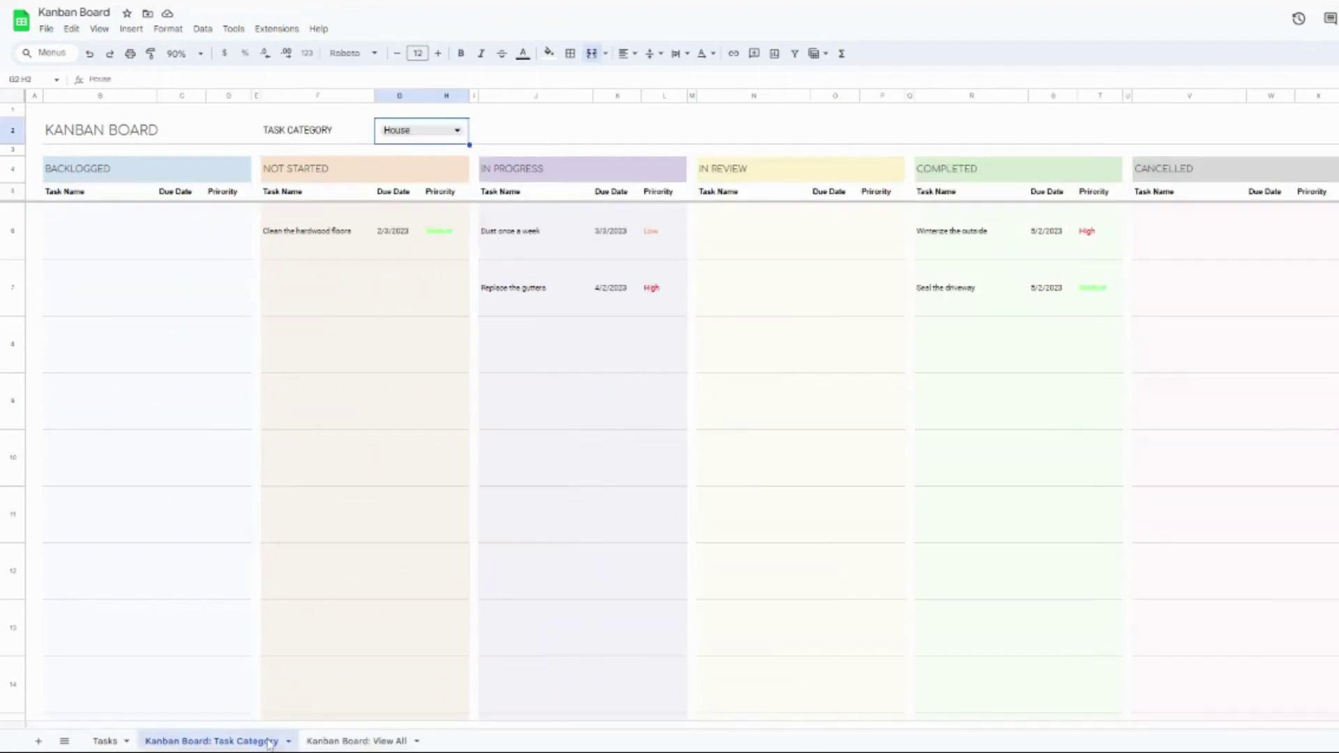
pyautogui.click(456, 134)
pyautogui.click(440, 158)
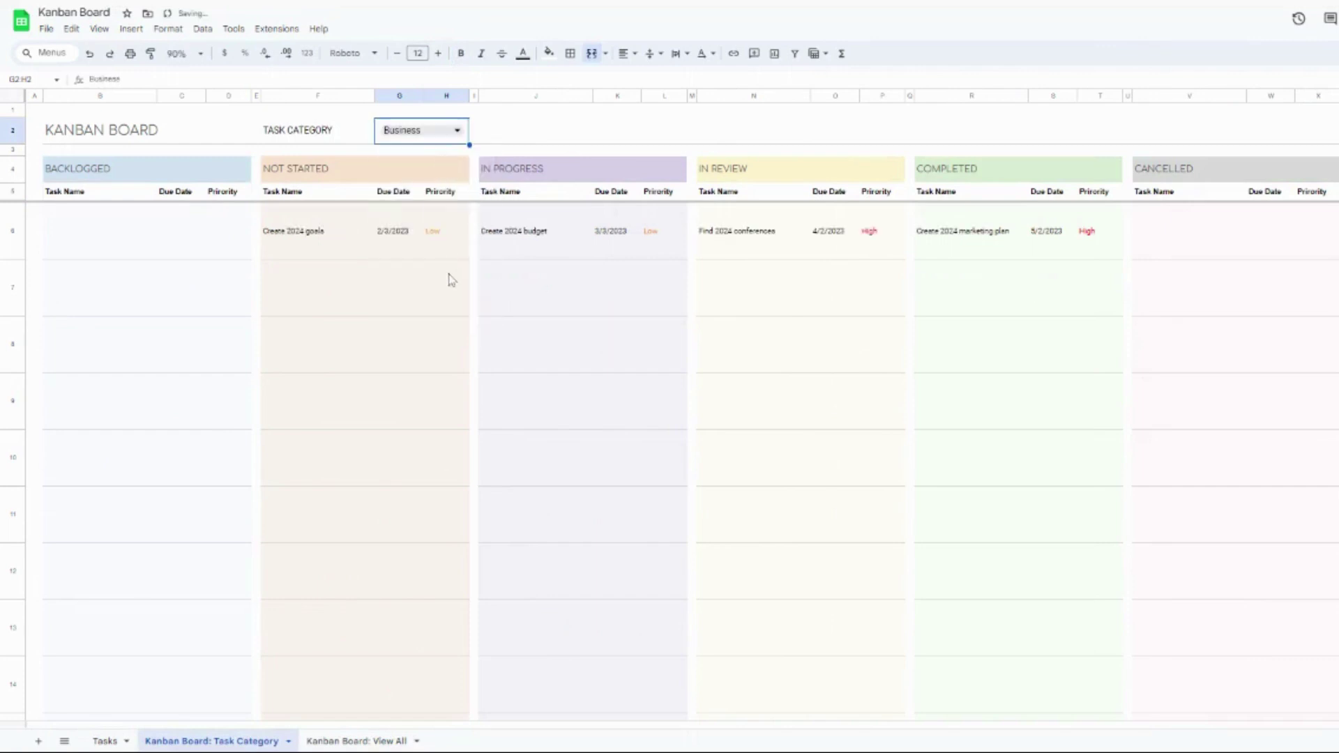
pyautogui.click(105, 741)
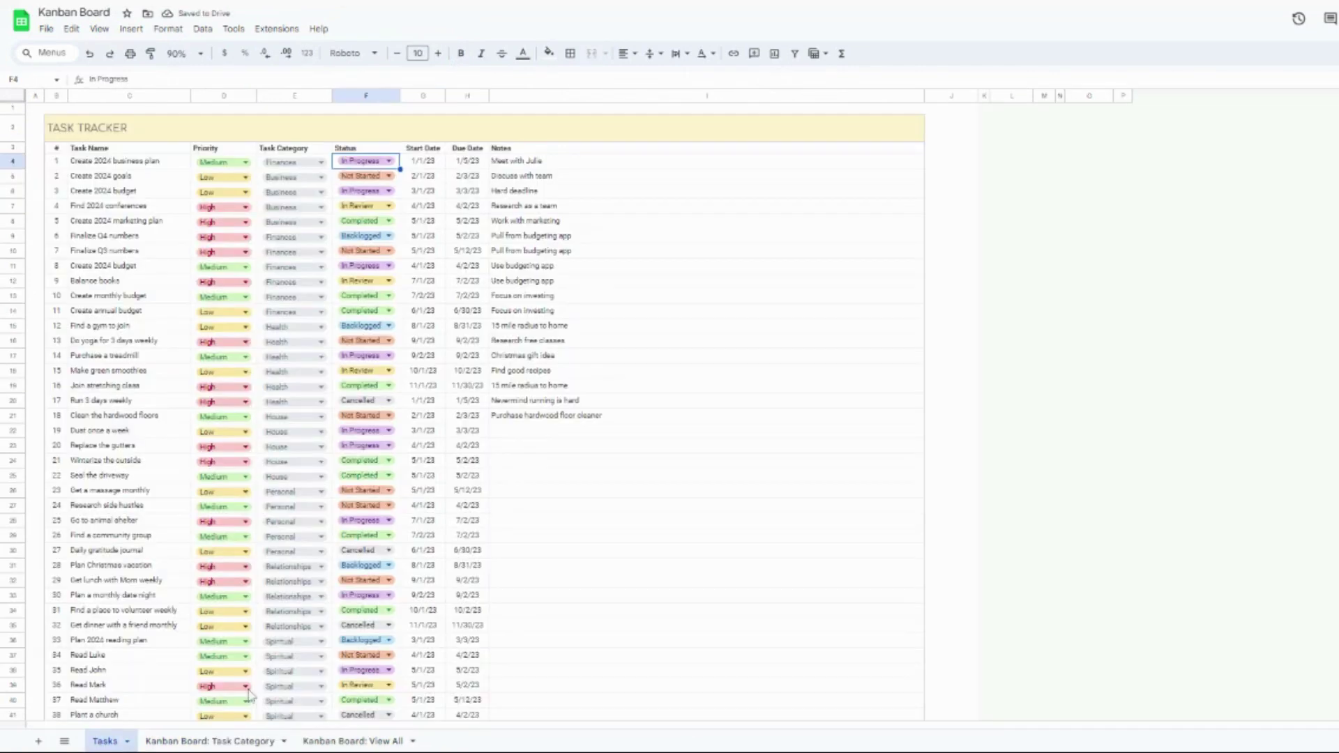